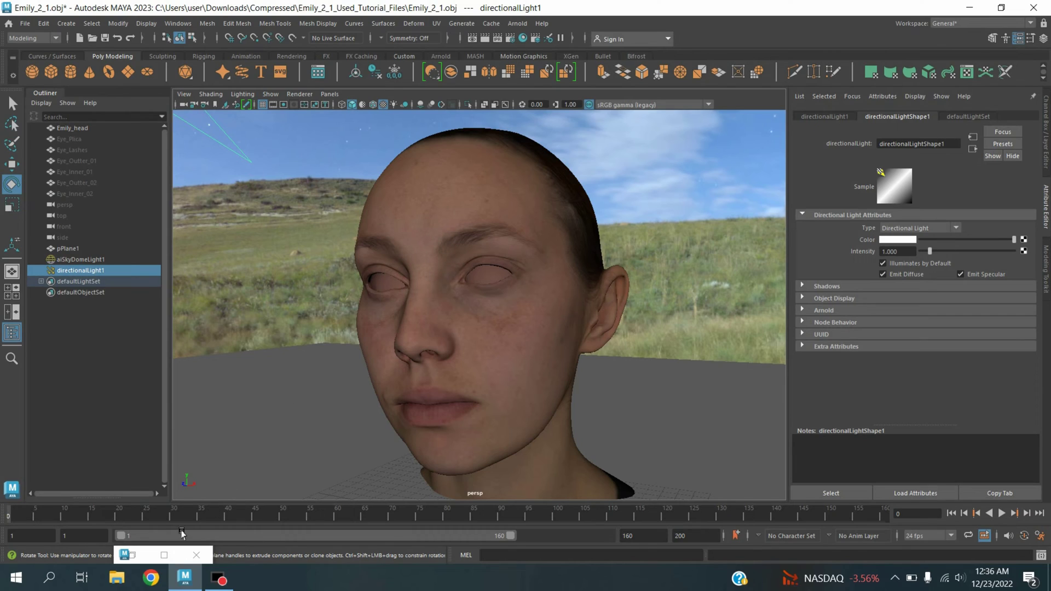
Step: Restore the minimized Arnold RenderView window to watch the head render progress
{"action": "left_click", "coordinate": [133, 555]}
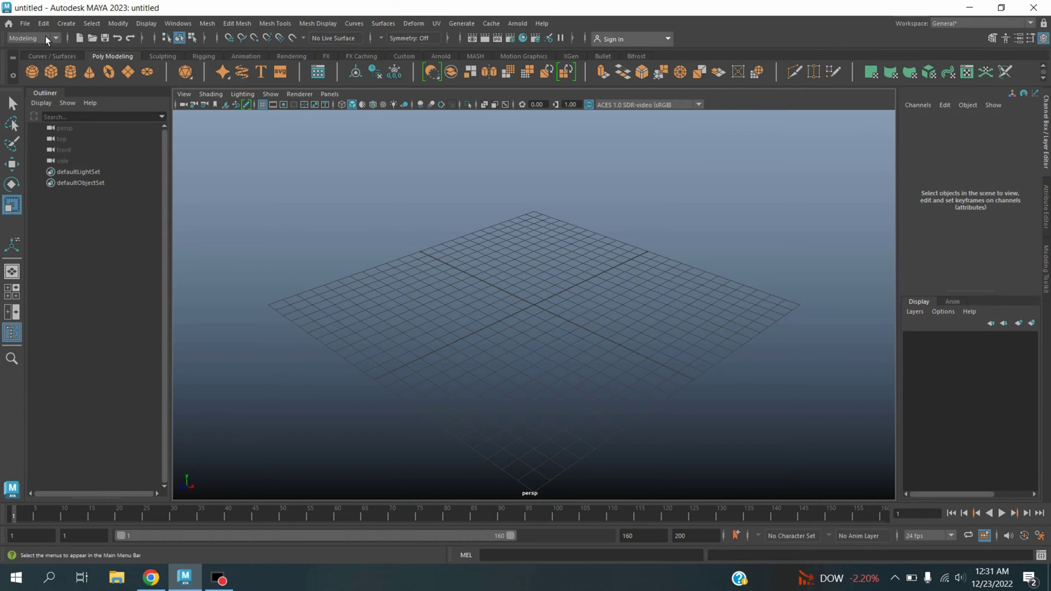
Step: Open Emily_2_1.obj from the tutorial folder and orbit the view to face the head
{"action": "left_click", "coordinate": [30, 25]}
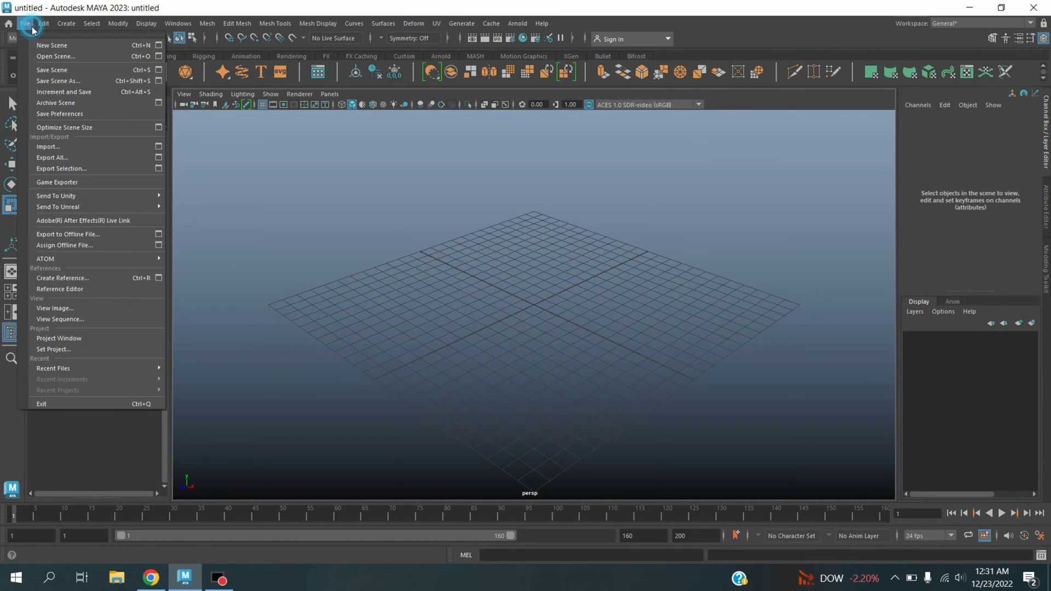
{"action": "left_click", "coordinate": [55, 57]}
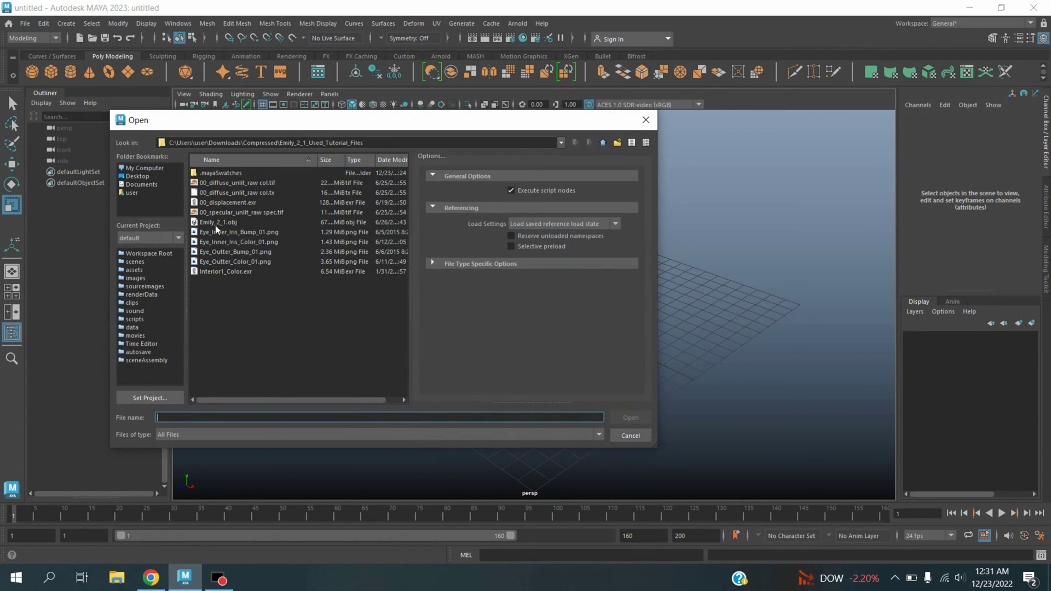
{"action": "left_click", "coordinate": [217, 223]}
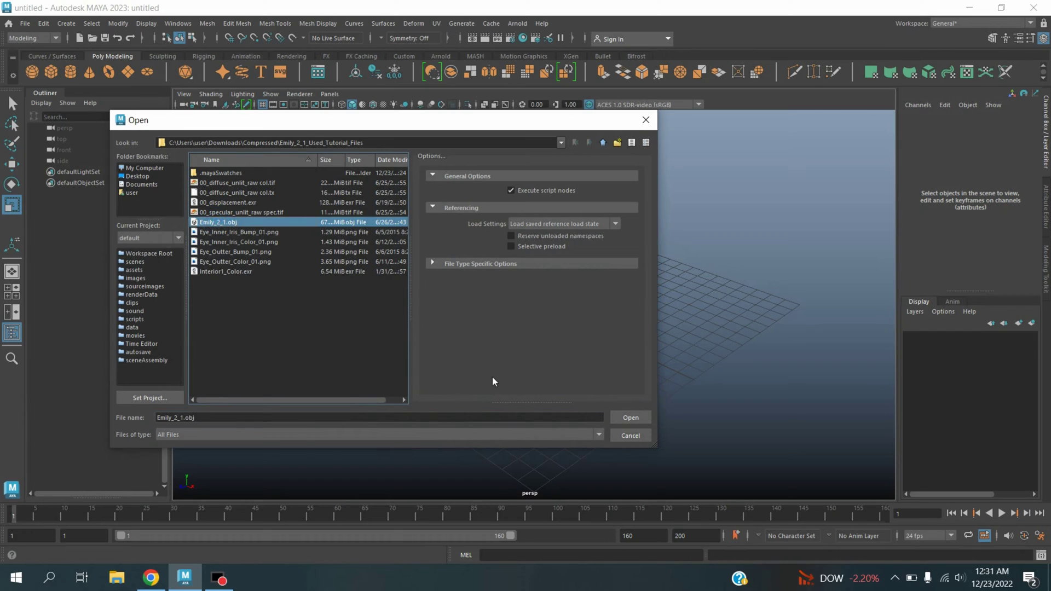
{"action": "left_click", "coordinate": [621, 419]}
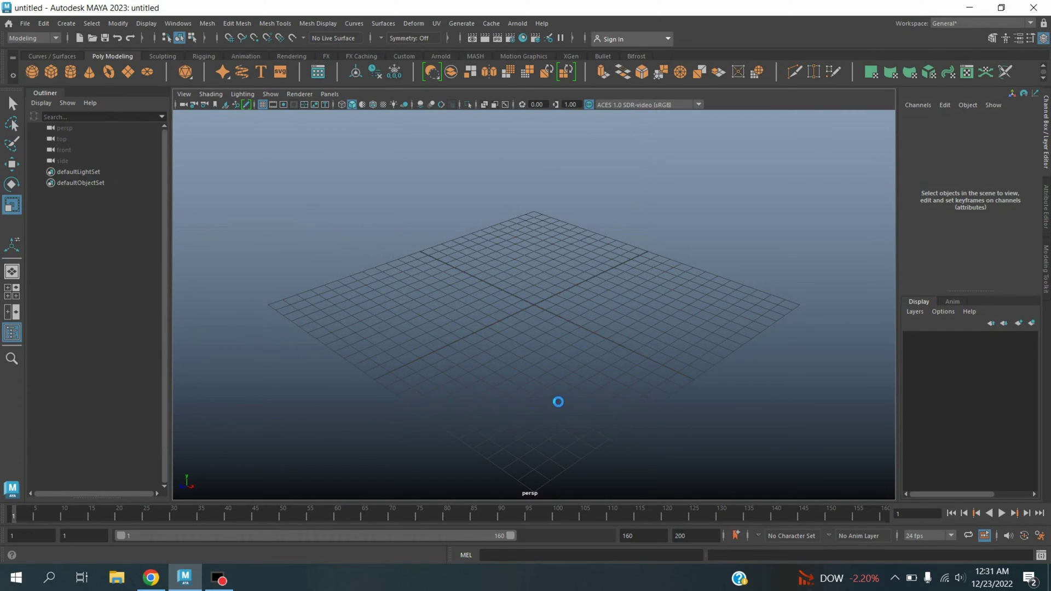
{"action": "left_click_drag", "start_coordinate": [502, 367], "coordinate": [552, 347], "text": "alt"}
{"action": "scroll", "coordinate": [551, 347], "scroll_direction": "down", "scroll_amount": 3}
{"action": "scroll", "coordinate": [542, 358], "scroll_direction": "up", "scroll_amount": 2}
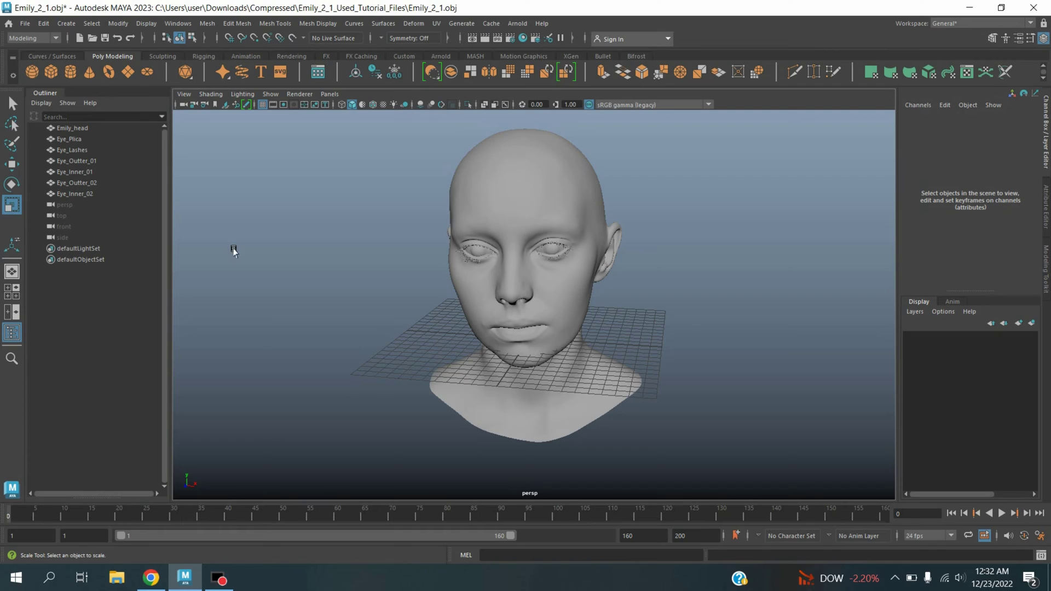
Step: Hide the eye meshes, then move Emily_head up to Translate Y 5.441 and frame it
{"action": "left_click_drag", "start_coordinate": [69, 141], "coordinate": [78, 193]}
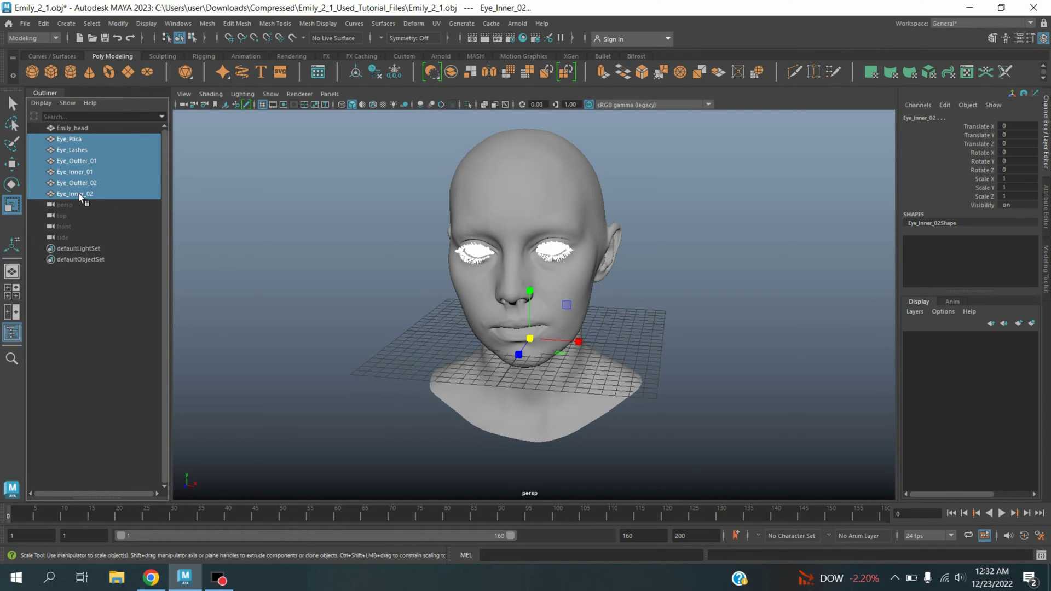
{"action": "key", "text": "ctrl+h"}
{"action": "left_click", "coordinate": [627, 379]}
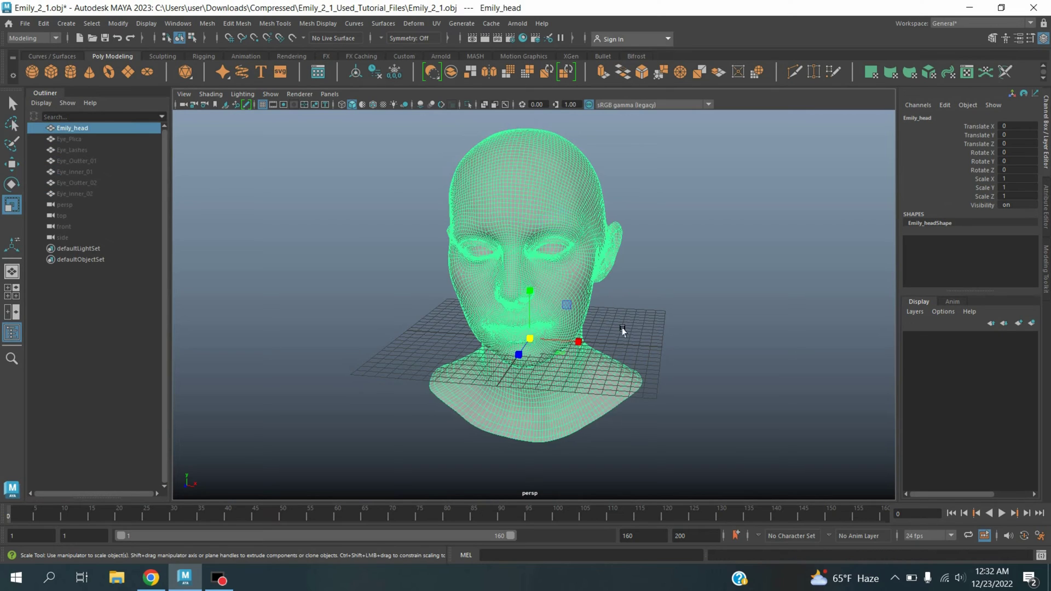
{"action": "left_click_drag", "start_coordinate": [627, 379], "coordinate": [608, 356], "text": "alt"}
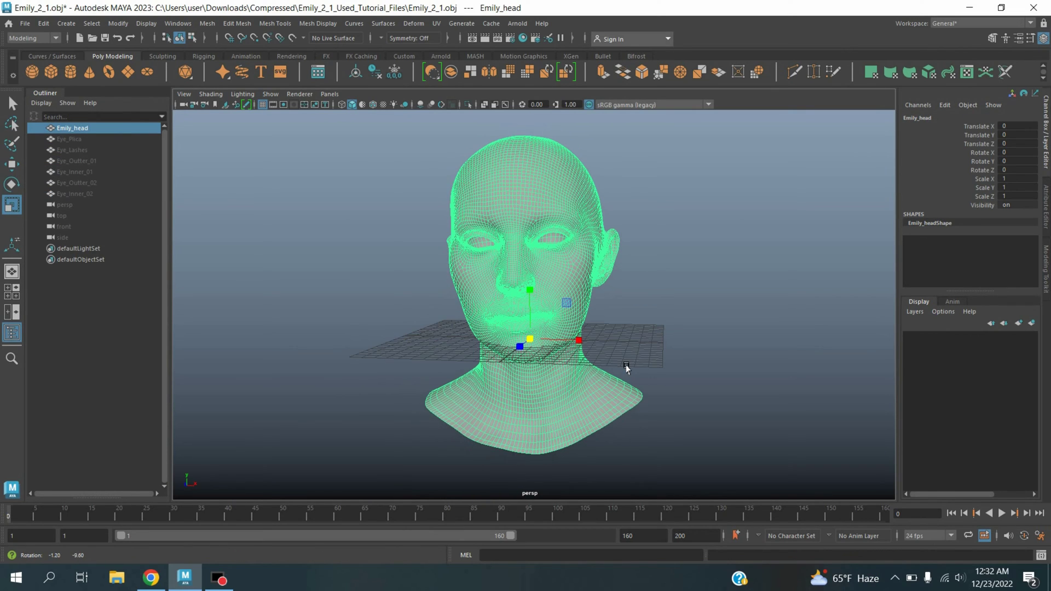
{"action": "left_click", "coordinate": [12, 167]}
{"action": "left_click_drag", "start_coordinate": [545, 288], "coordinate": [537, 228]}
{"action": "key", "text": "f"}
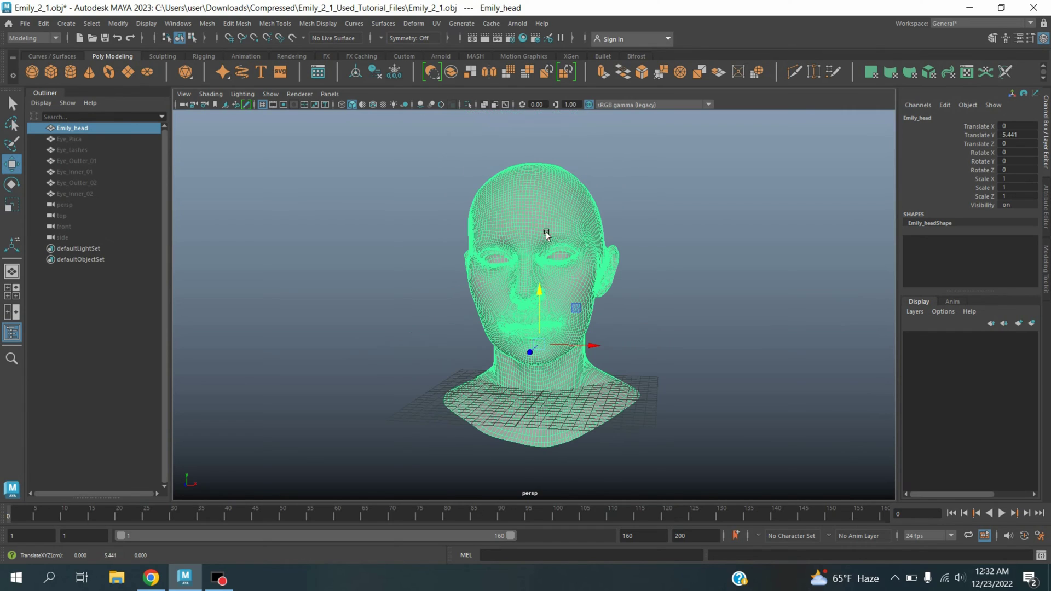
Step: Create a polygon plane and scale it to 200 on all three axes
{"action": "left_click", "coordinate": [133, 76]}
{"action": "left_click", "coordinate": [12, 205]}
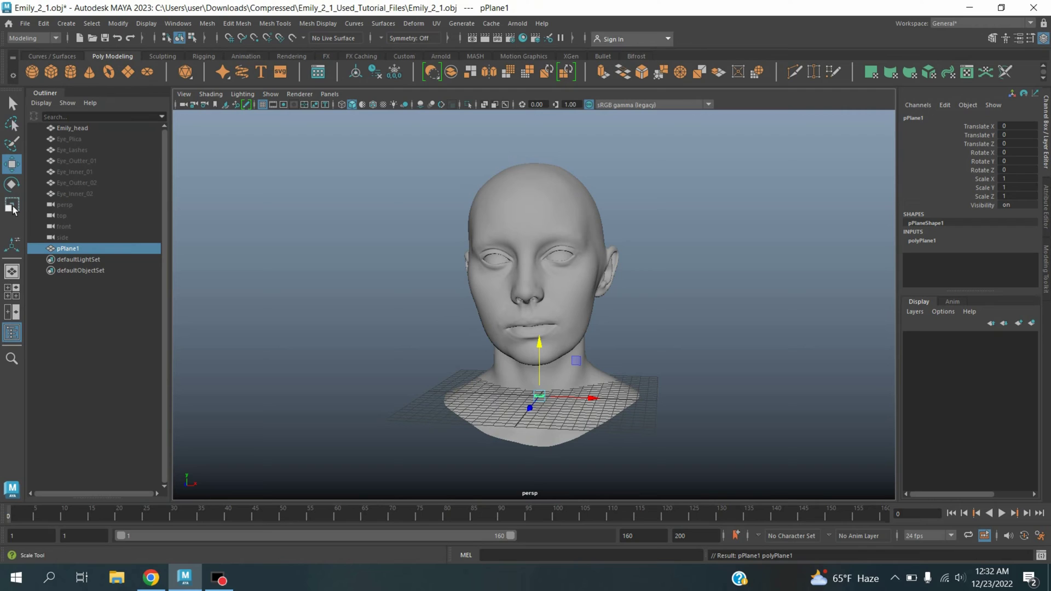
{"action": "left_click_drag", "start_coordinate": [549, 397], "coordinate": [880, 302]}
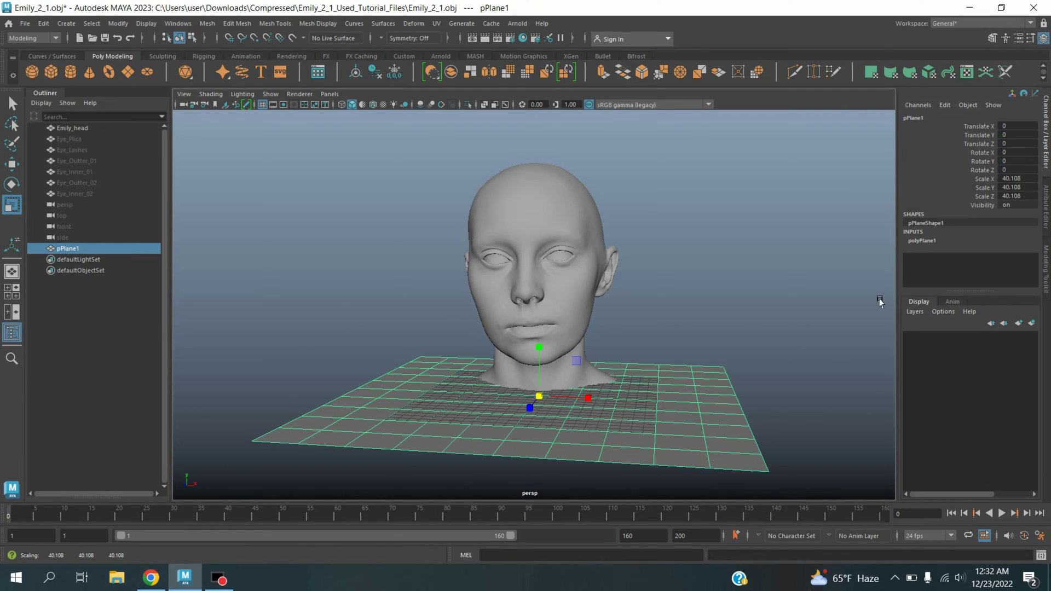
{"action": "left_click_drag", "start_coordinate": [1013, 179], "coordinate": [1013, 196]}
{"action": "type", "text": "200"}
{"action": "key", "text": "Return"}
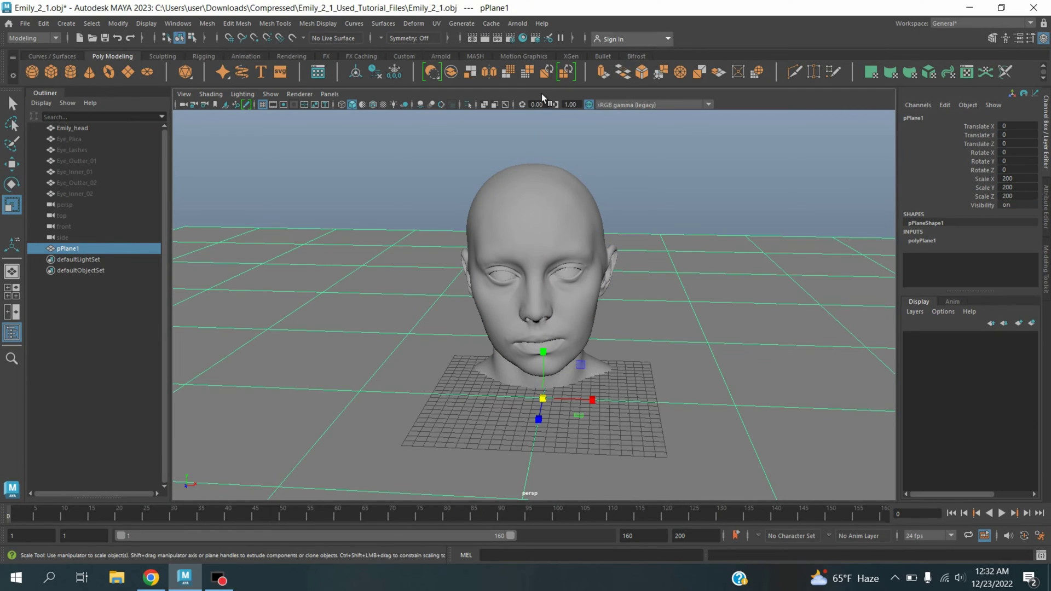
Step: Add an Arnold Skydome Light and show its attributes
{"action": "left_click", "coordinate": [517, 23]}
{"action": "mouse_move", "coordinate": [611, 90]}
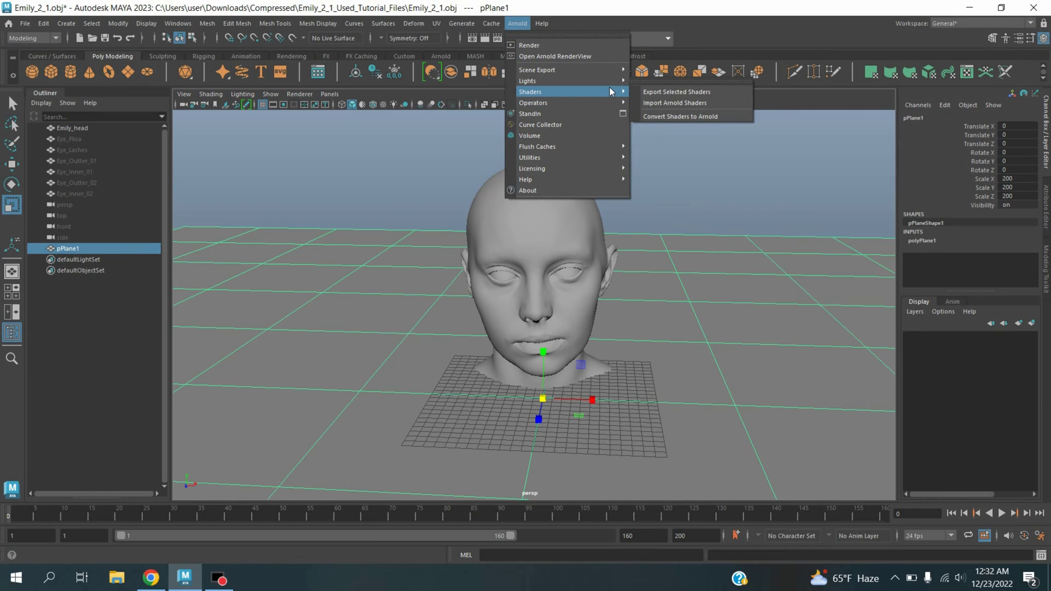
{"action": "left_click", "coordinate": [661, 91]}
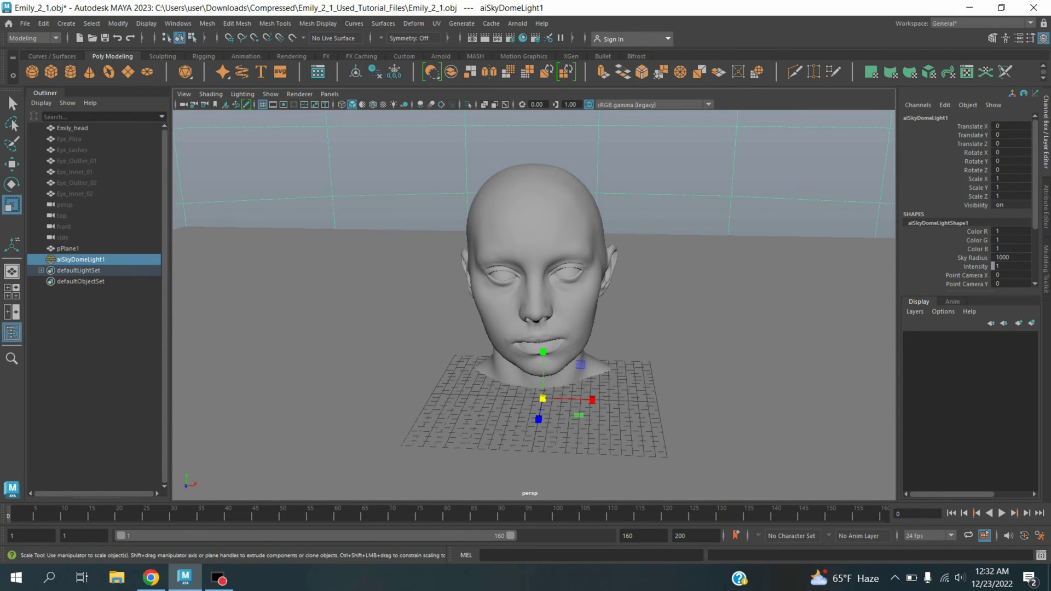
{"action": "key", "text": "ctrl+a"}
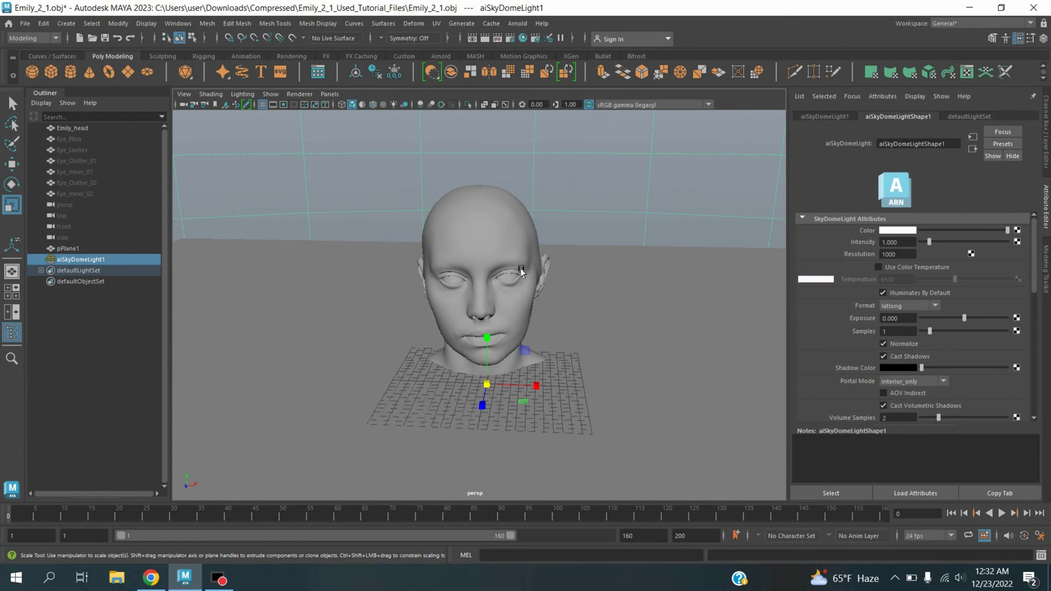
Step: Map the skydome colour to a file texture loading clarens_night_02_4k.hdr from the Desktop
{"action": "left_click", "coordinate": [1017, 231]}
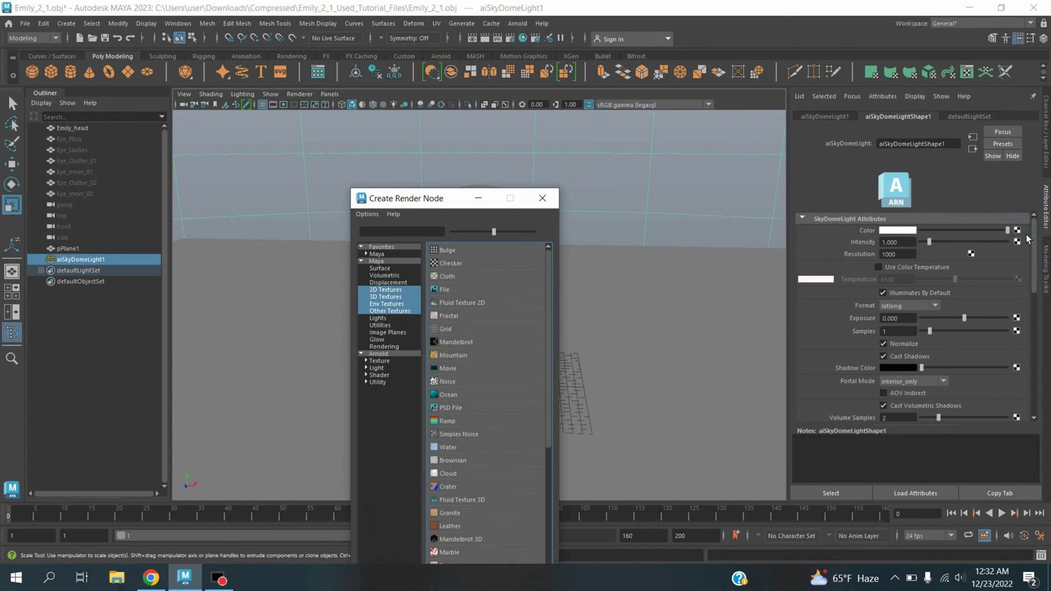
{"action": "left_click", "coordinate": [459, 295]}
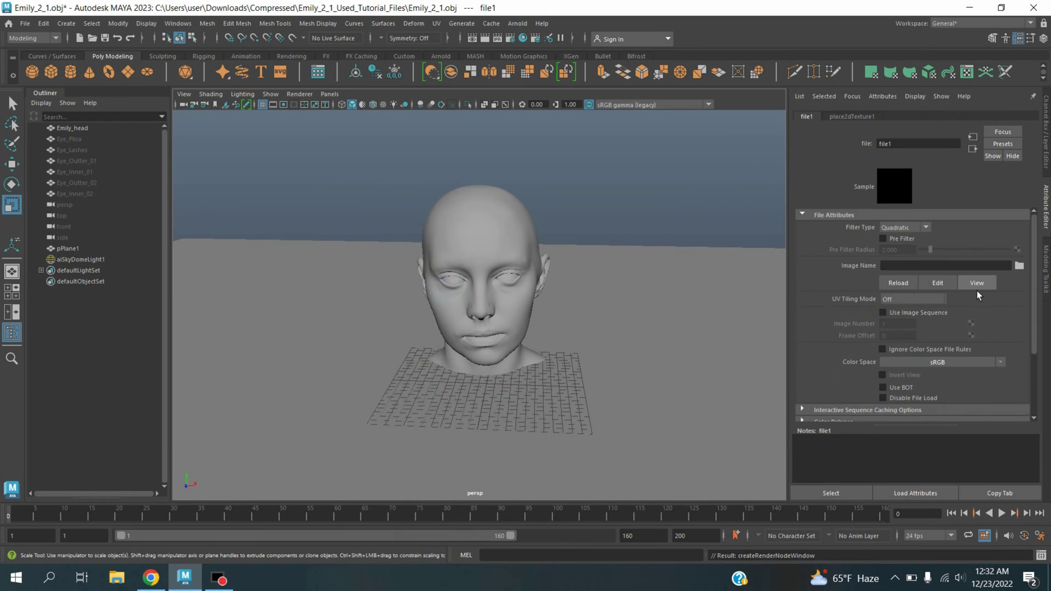
{"action": "left_click", "coordinate": [1019, 266]}
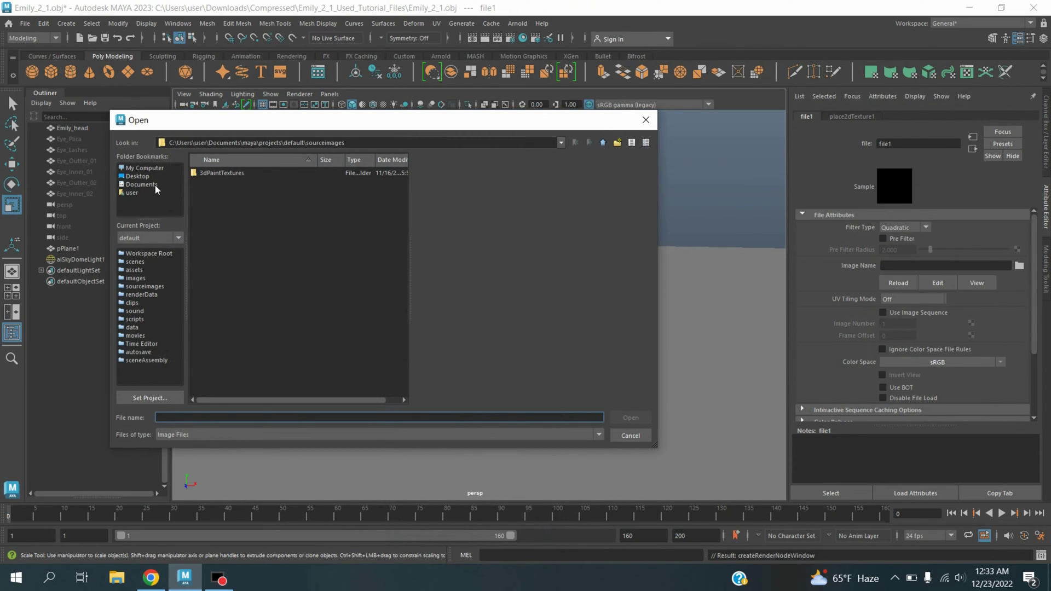
{"action": "left_click", "coordinate": [137, 176]}
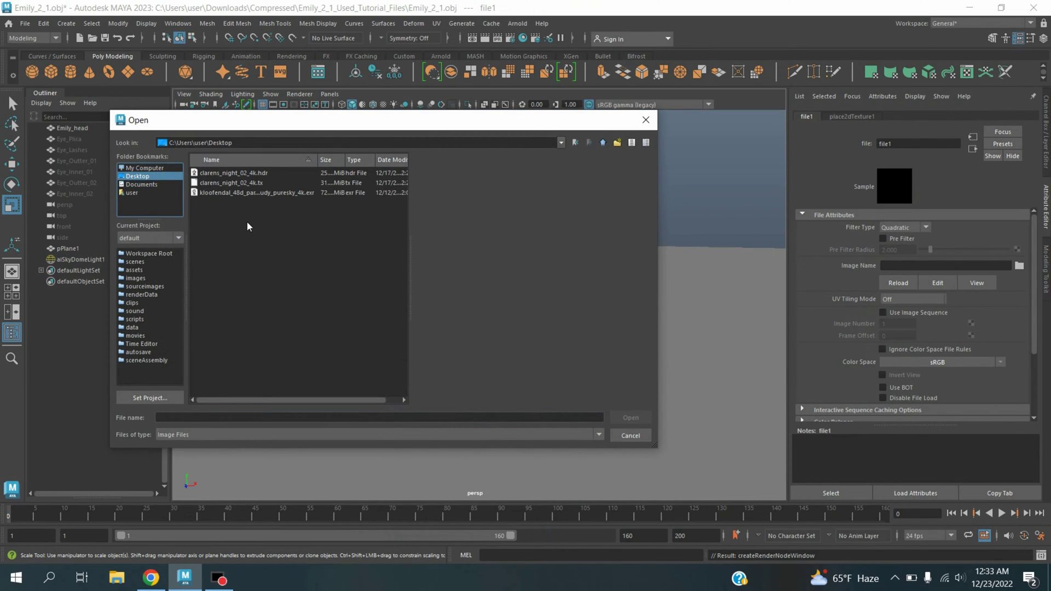
{"action": "left_click", "coordinate": [226, 173]}
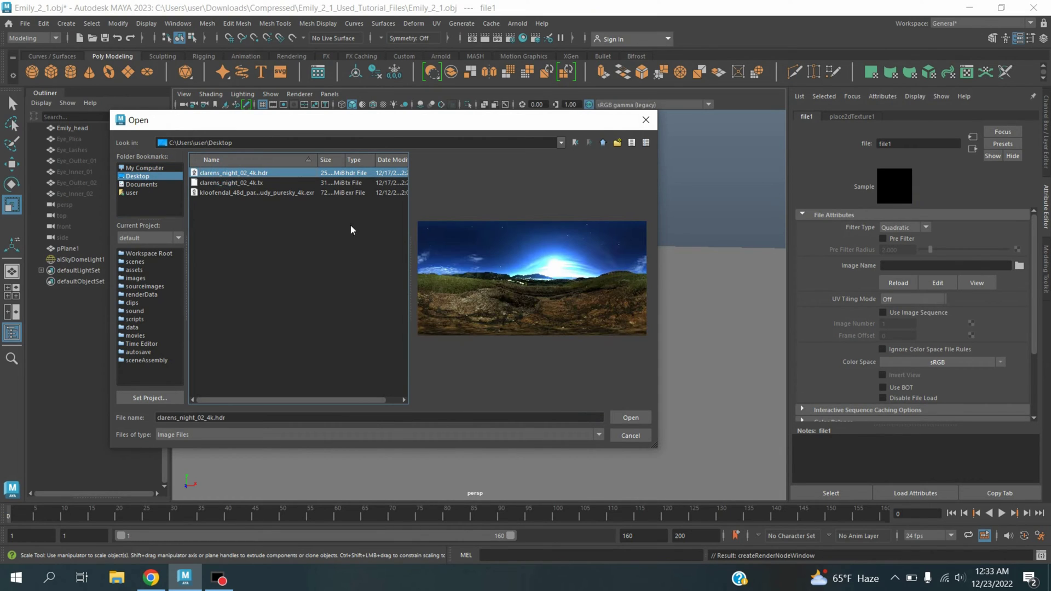
{"action": "left_click", "coordinate": [628, 418]}
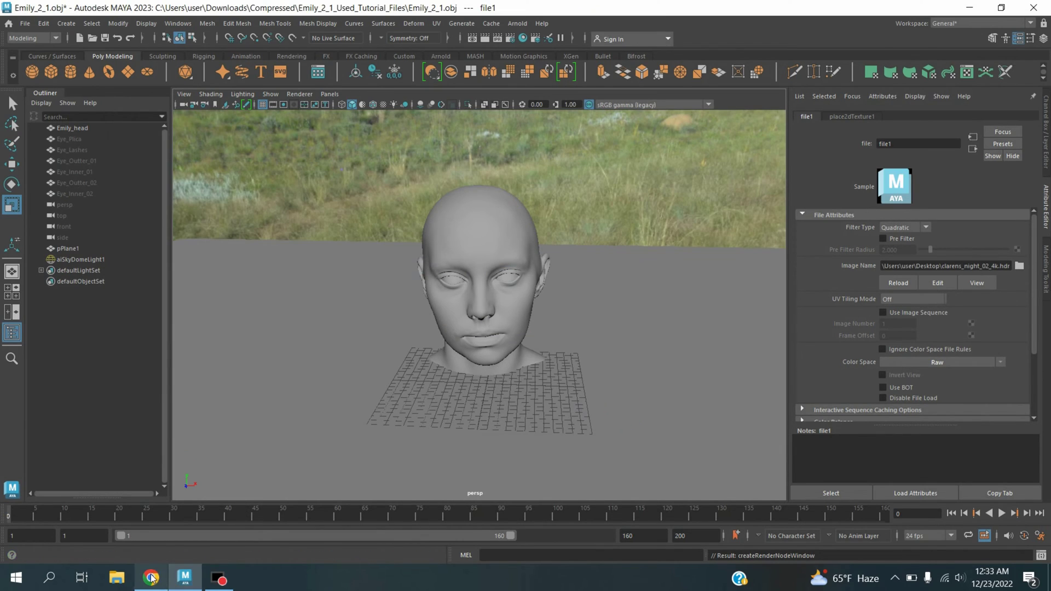
Step: Switch to Chrome and browse the sky HDRIs across the two Poly Haven tabs
{"action": "mouse_move", "coordinate": [151, 578]}
{"action": "left_click", "coordinate": [116, 537]}
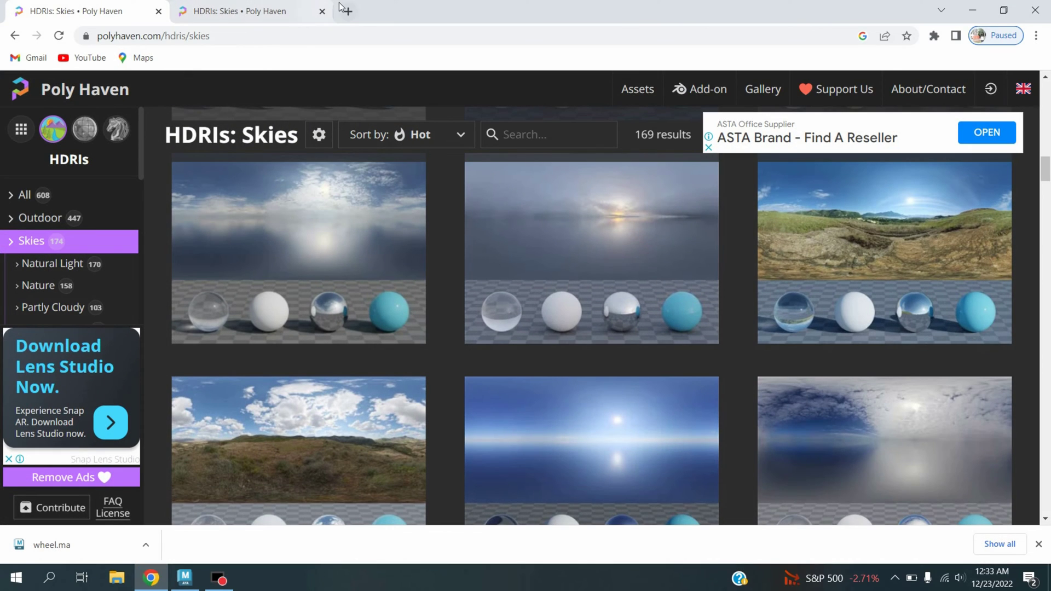
{"action": "left_click", "coordinate": [233, 8]}
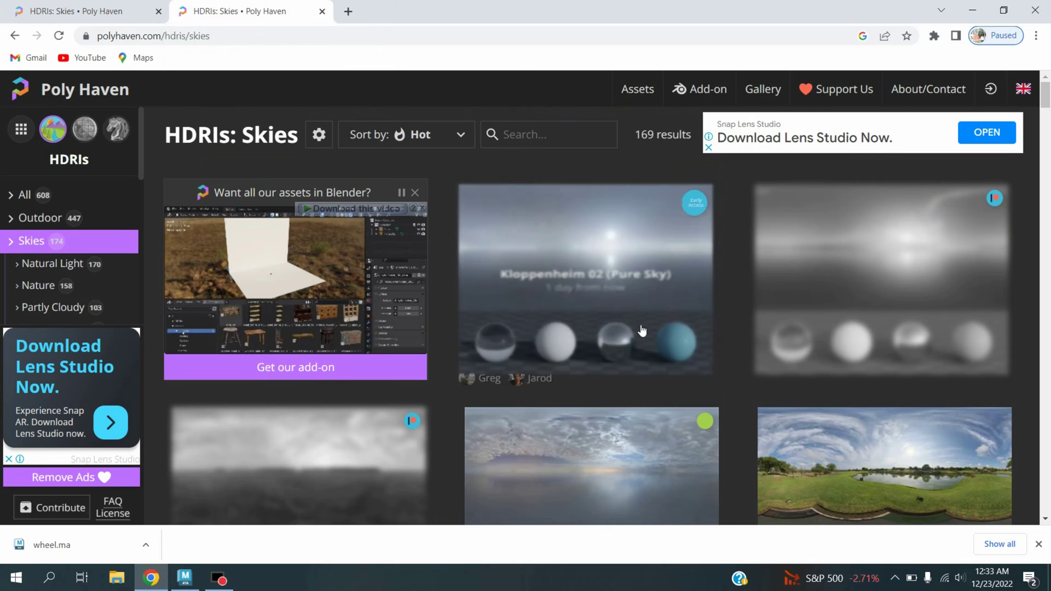
{"action": "scroll", "coordinate": [773, 360], "scroll_direction": "down", "scroll_amount": 2}
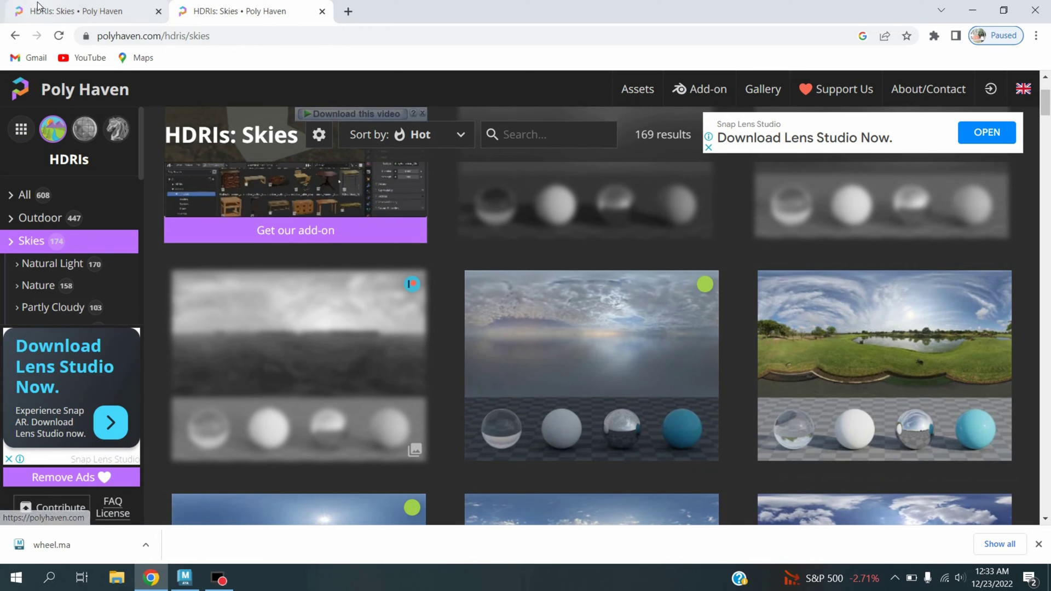
{"action": "scroll", "coordinate": [773, 360], "scroll_direction": "down", "scroll_amount": 2}
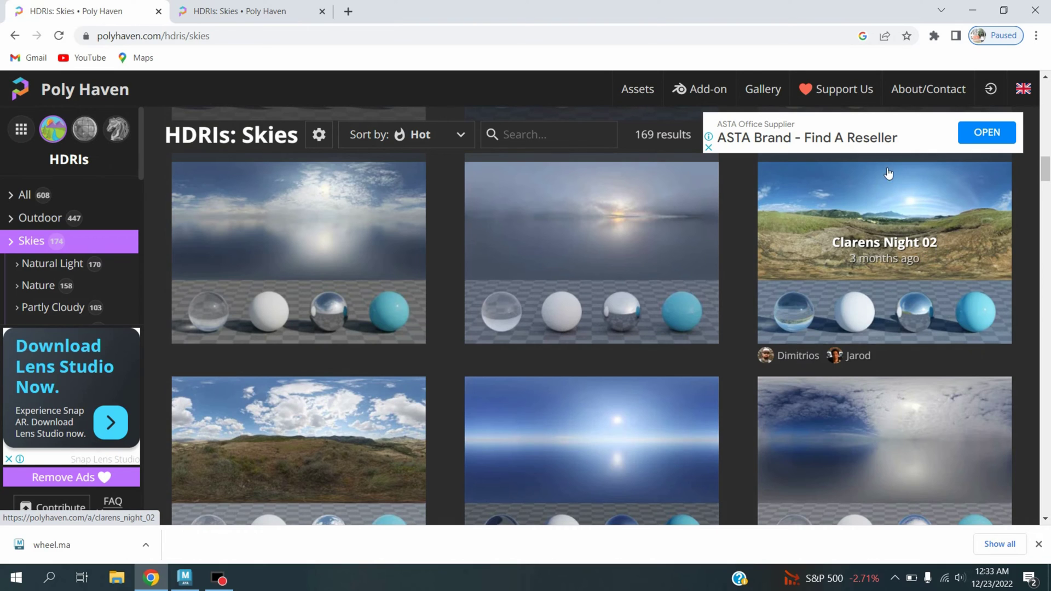
{"action": "left_click", "coordinate": [269, 12]}
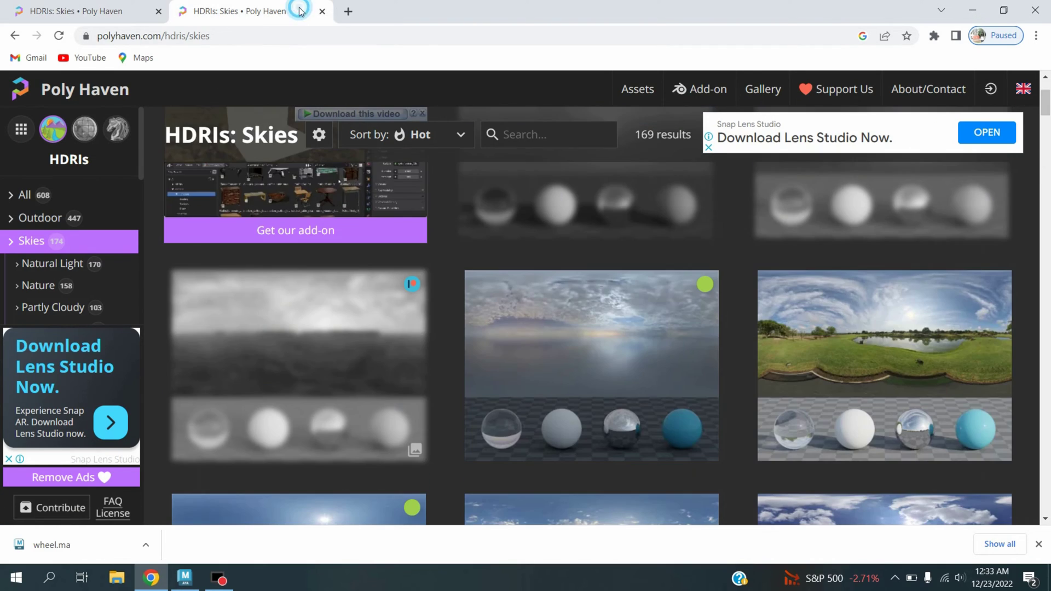
Step: In a new tab, search 'hdri haven', browse the HDRIs: Skies page, then close Chrome
{"action": "left_click", "coordinate": [348, 11]}
{"action": "left_click", "coordinate": [349, 37]}
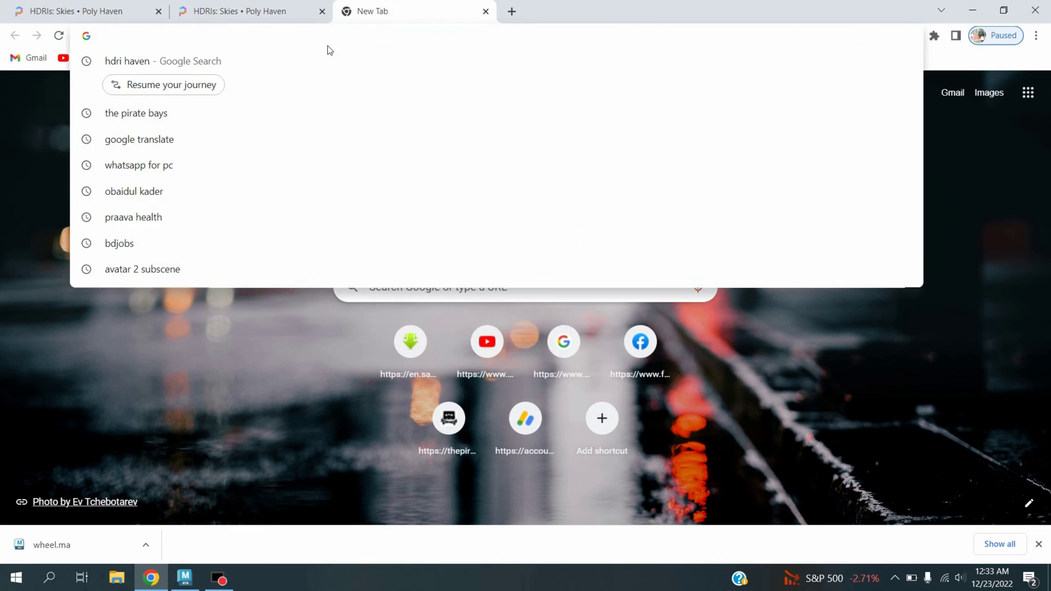
{"action": "left_click", "coordinate": [154, 61]}
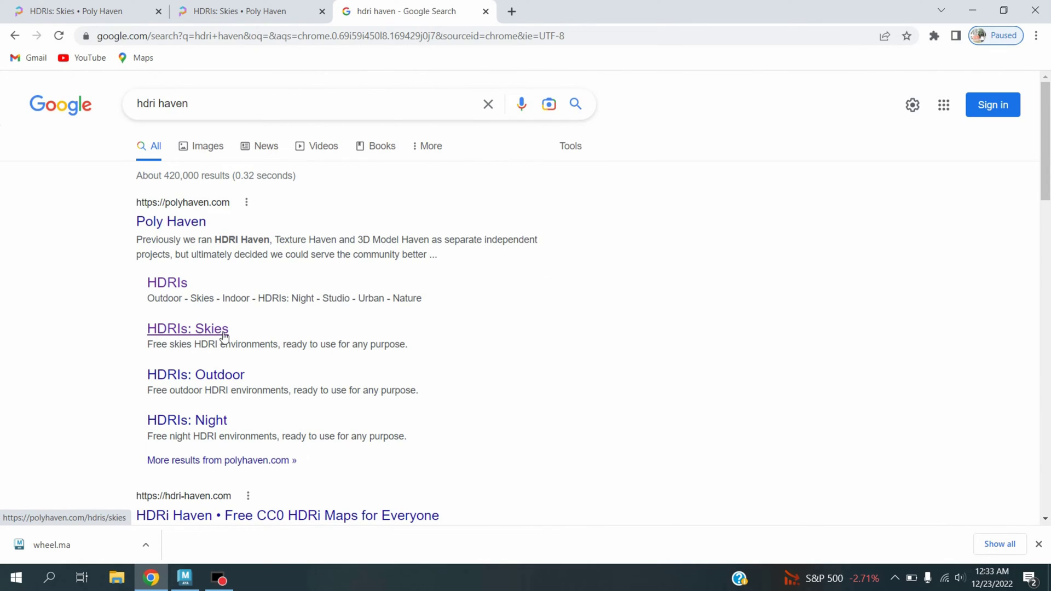
{"action": "left_click", "coordinate": [196, 325]}
{"action": "scroll", "coordinate": [637, 294], "scroll_direction": "down", "scroll_amount": 3}
{"action": "scroll", "coordinate": [642, 301], "scroll_direction": "down", "scroll_amount": 10}
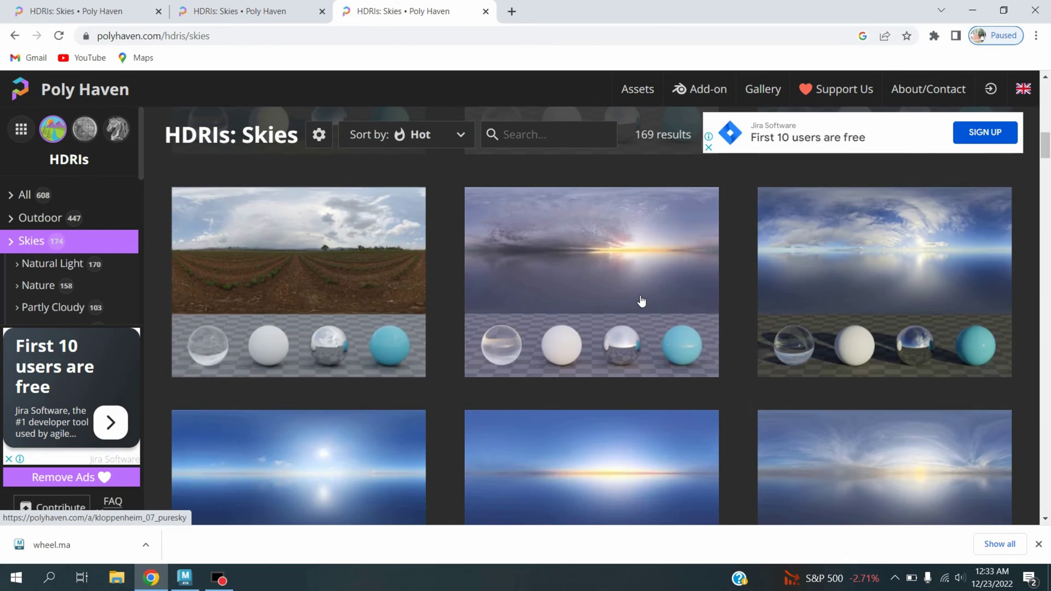
{"action": "scroll", "coordinate": [638, 306], "scroll_direction": "down", "scroll_amount": 10}
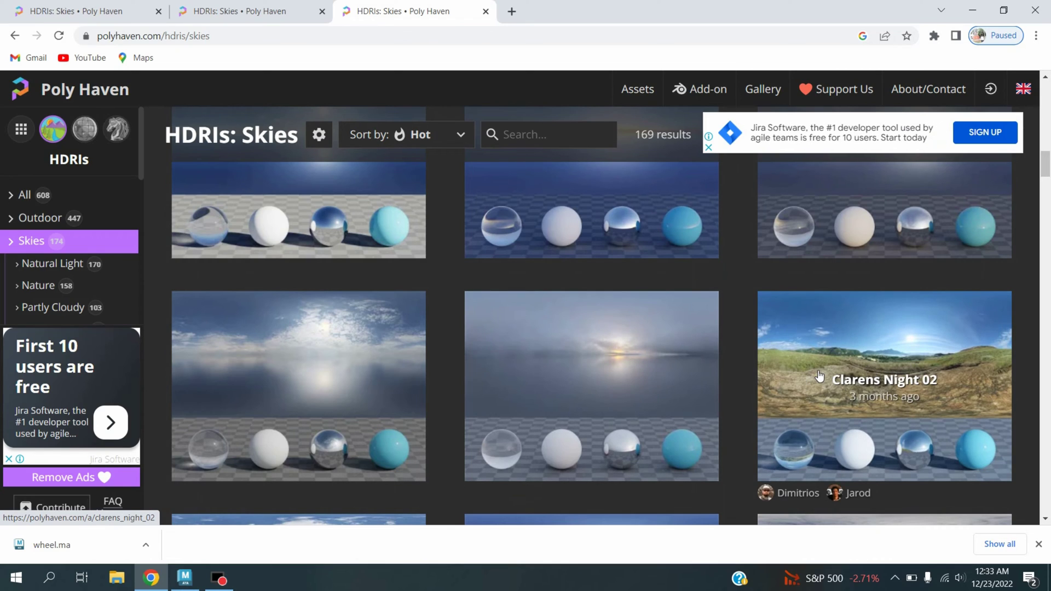
{"action": "left_click", "coordinate": [1044, 11]}
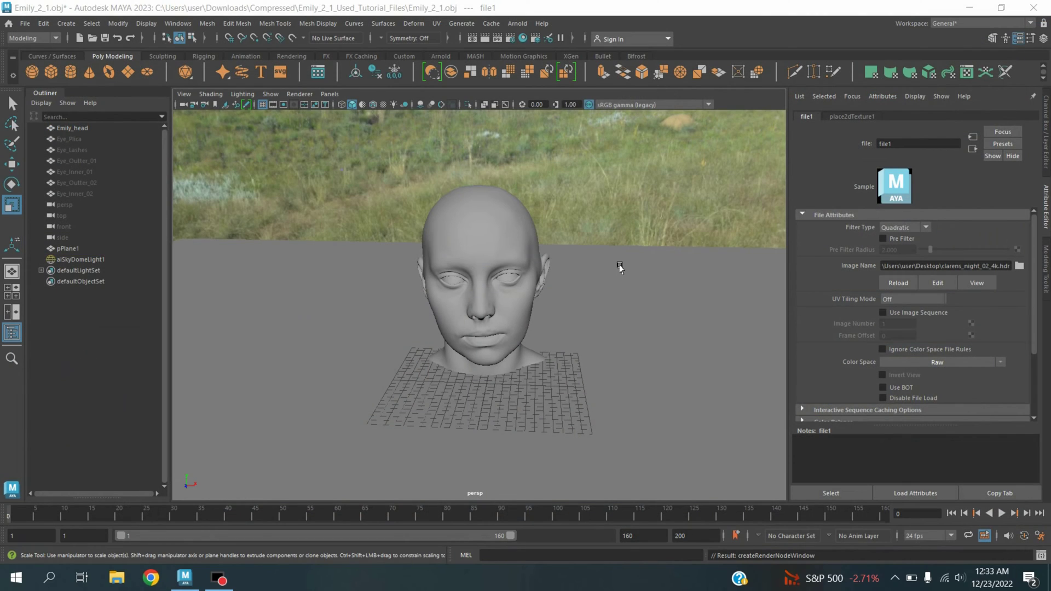
Step: Assign a new Arnold aiStandardSurface material to Emily_head
{"action": "left_click_drag", "start_coordinate": [628, 333], "coordinate": [525, 269], "text": "alt"}
{"action": "left_click", "coordinate": [513, 262]}
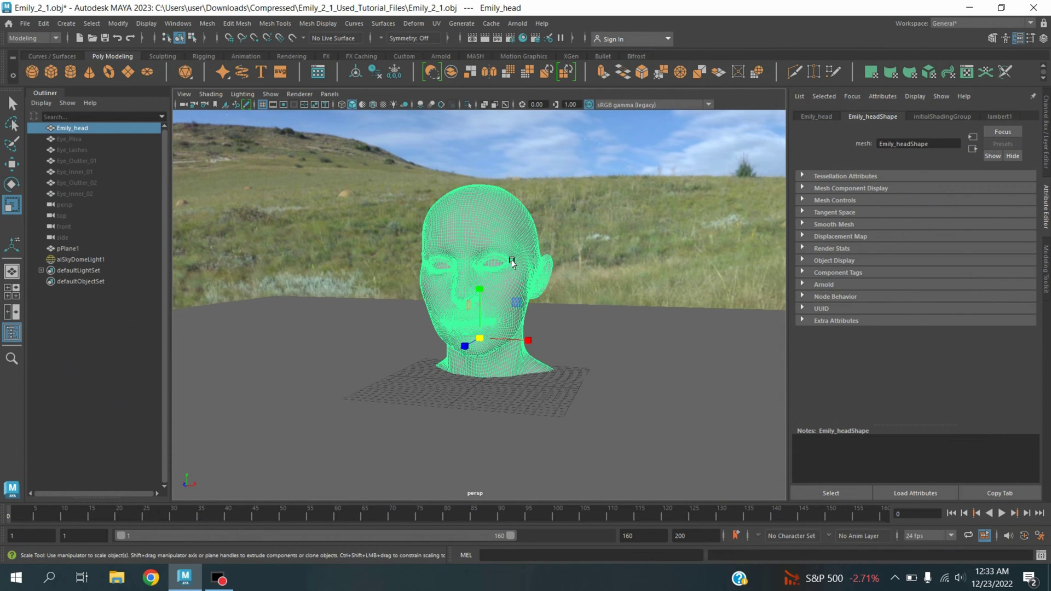
{"action": "right_click", "coordinate": [503, 251]}
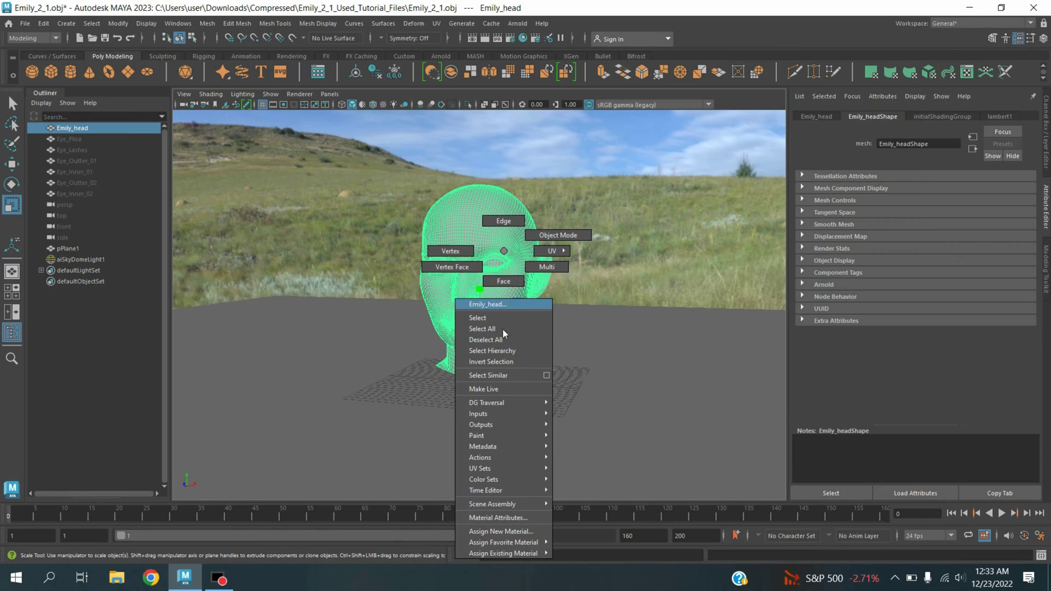
{"action": "left_click", "coordinate": [510, 531]}
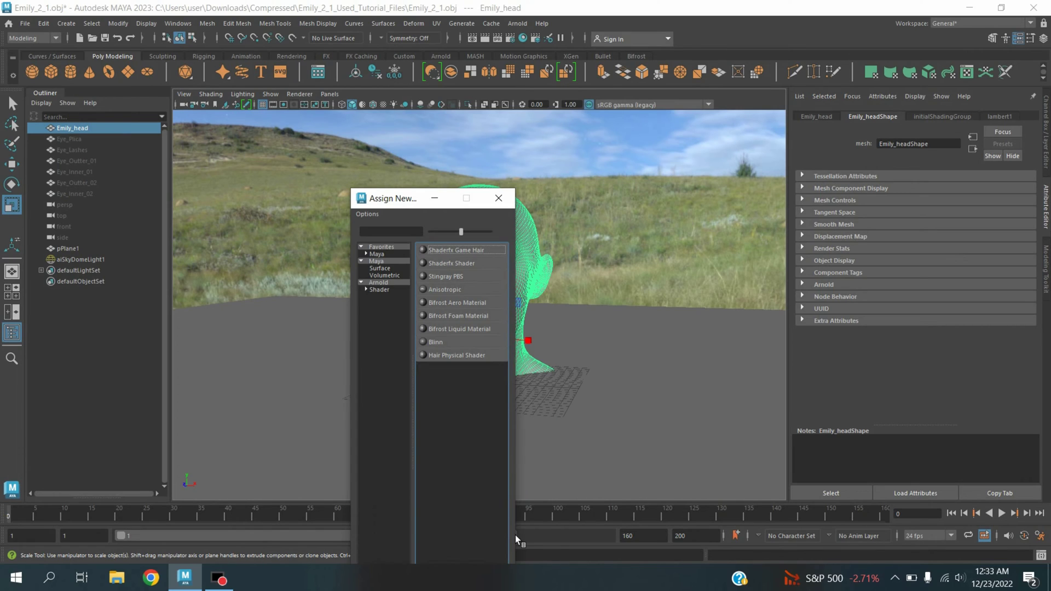
{"action": "left_click", "coordinate": [387, 285]}
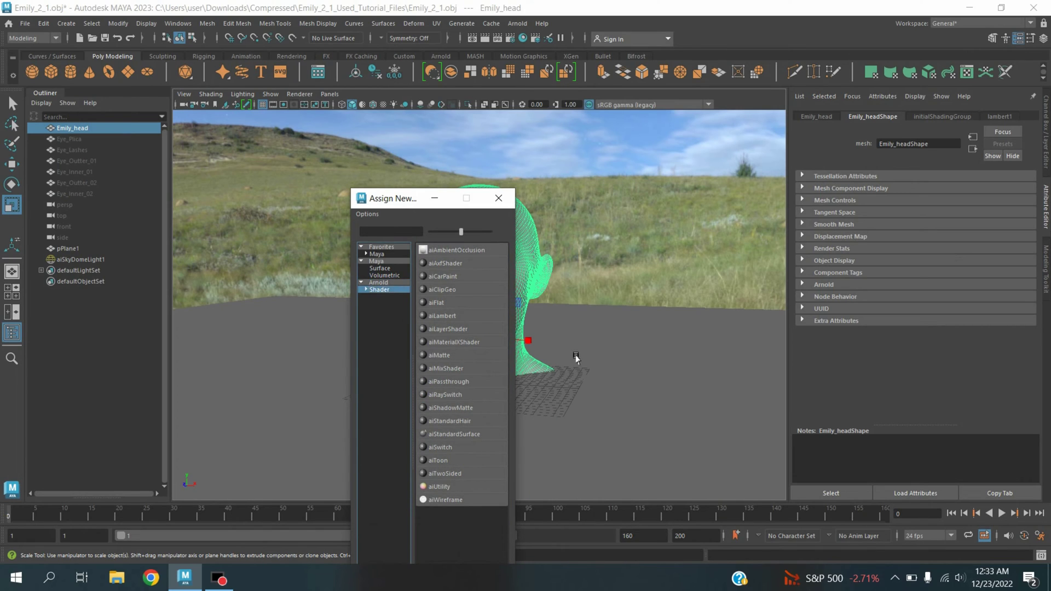
{"action": "left_click", "coordinate": [461, 436]}
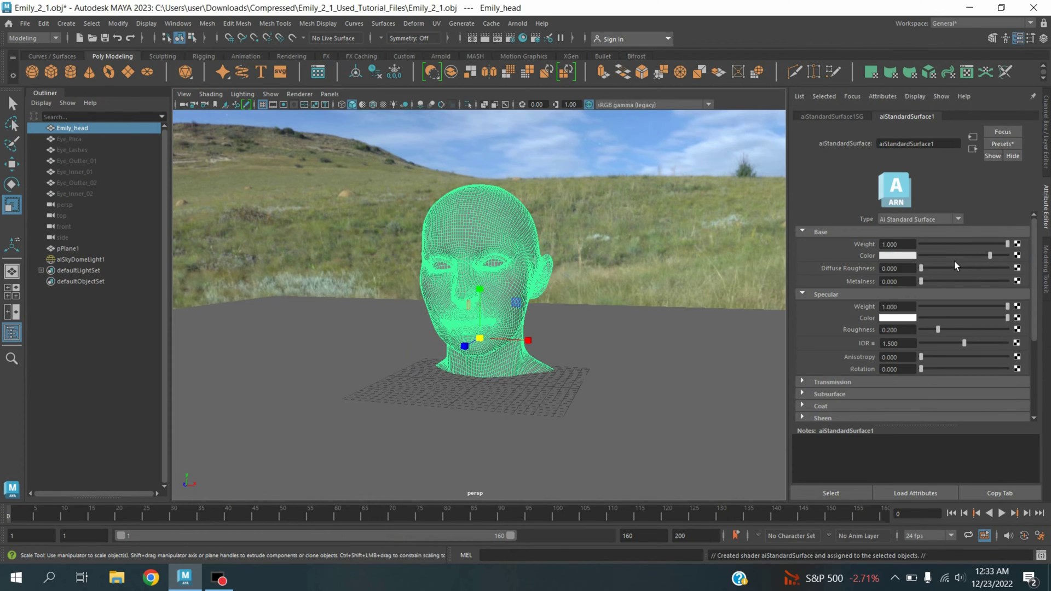
{"action": "left_click", "coordinate": [1016, 256]}
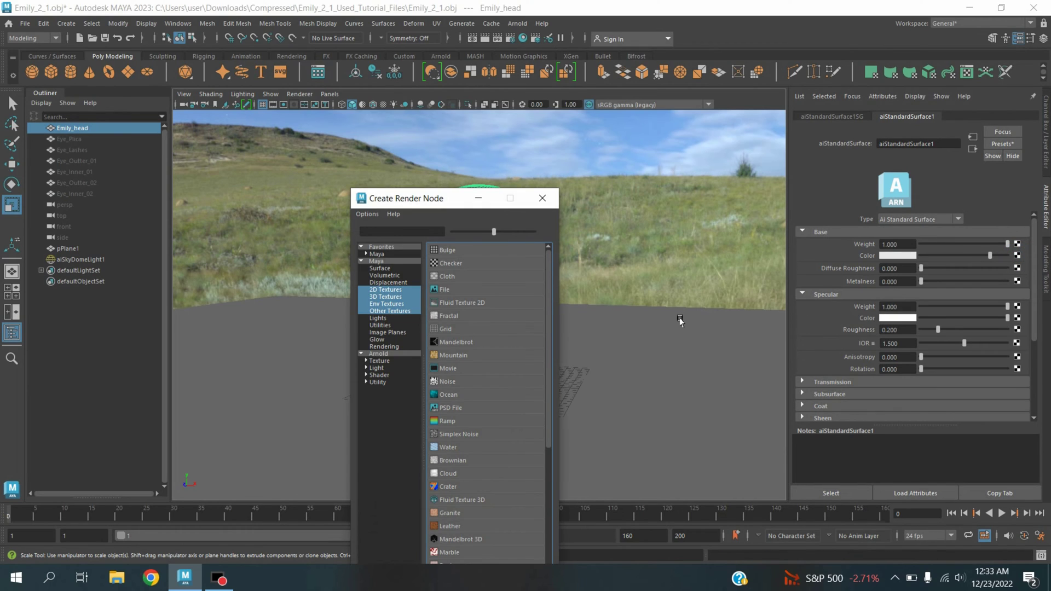
Step: Load '00_diffuse_unlit_raw col.tif' as the base colour texture and display textures in the viewport
{"action": "left_click", "coordinate": [461, 291]}
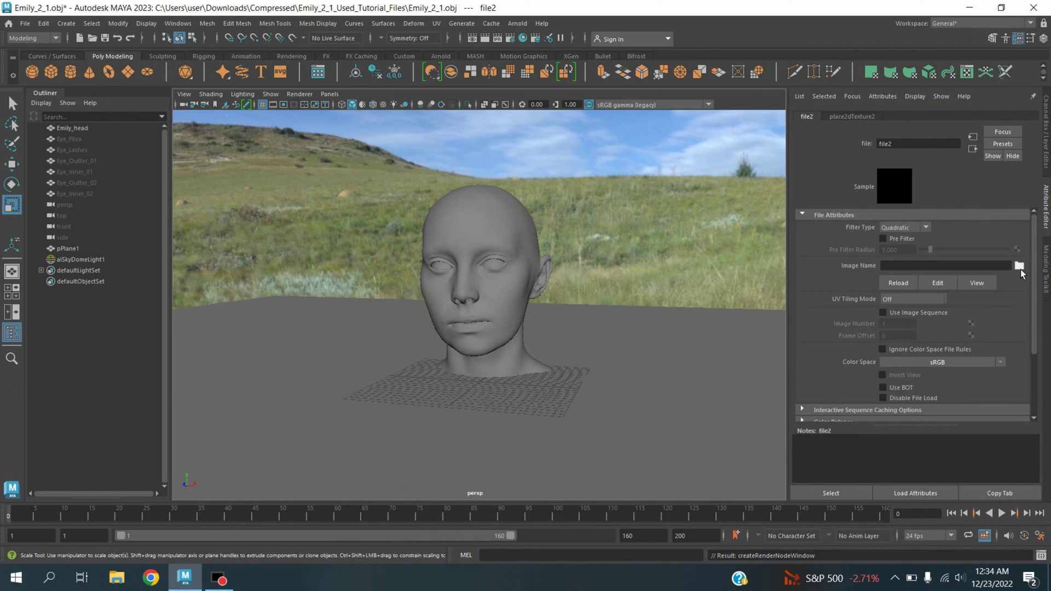
{"action": "left_click", "coordinate": [1020, 266]}
{"action": "left_click", "coordinate": [136, 175]}
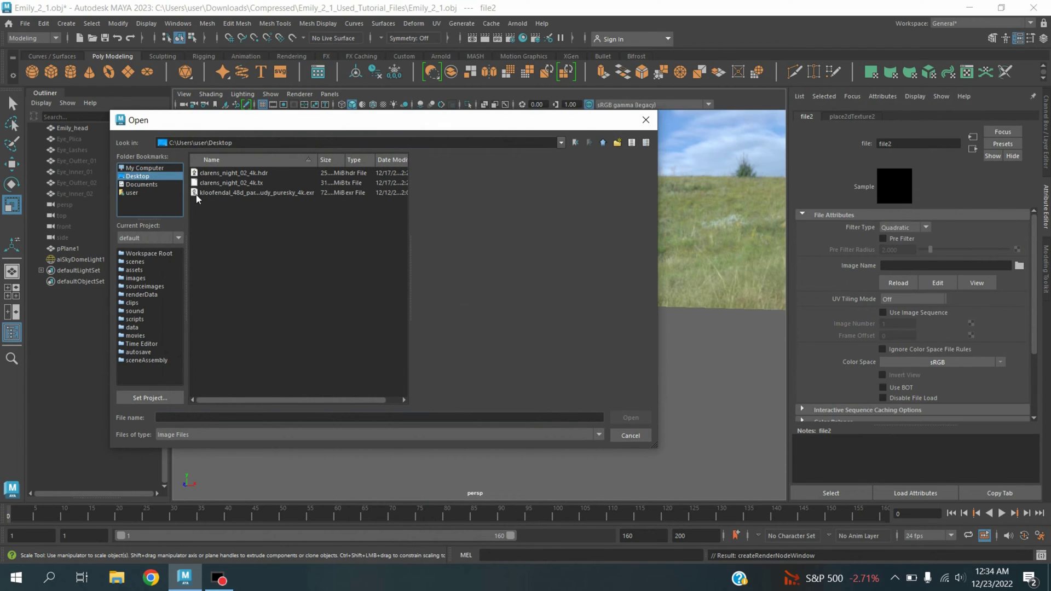
{"action": "left_click", "coordinate": [132, 192]}
{"action": "left_click", "coordinate": [223, 185]}
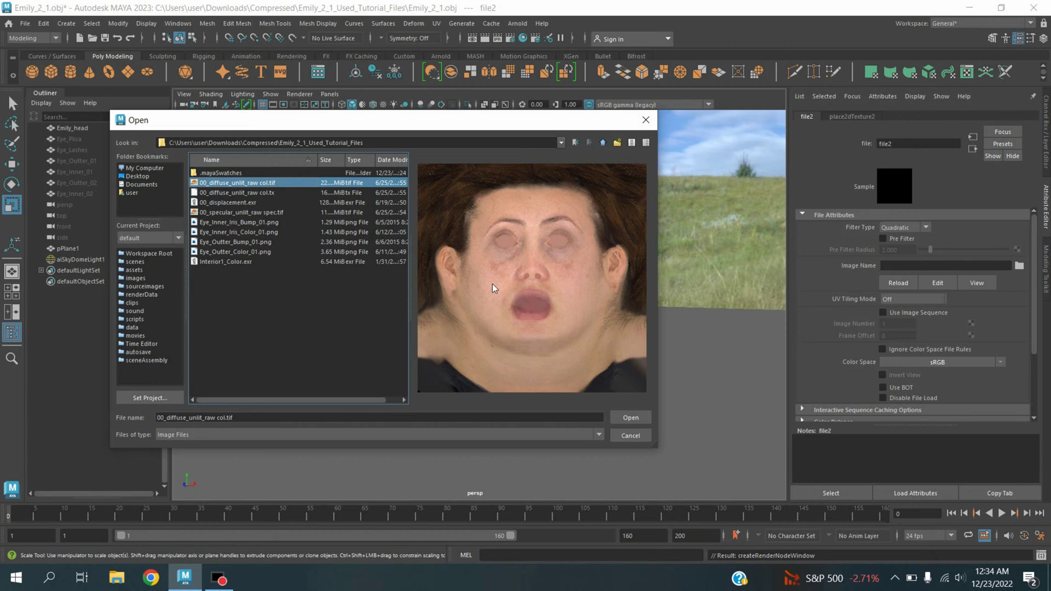
{"action": "left_click", "coordinate": [632, 417]}
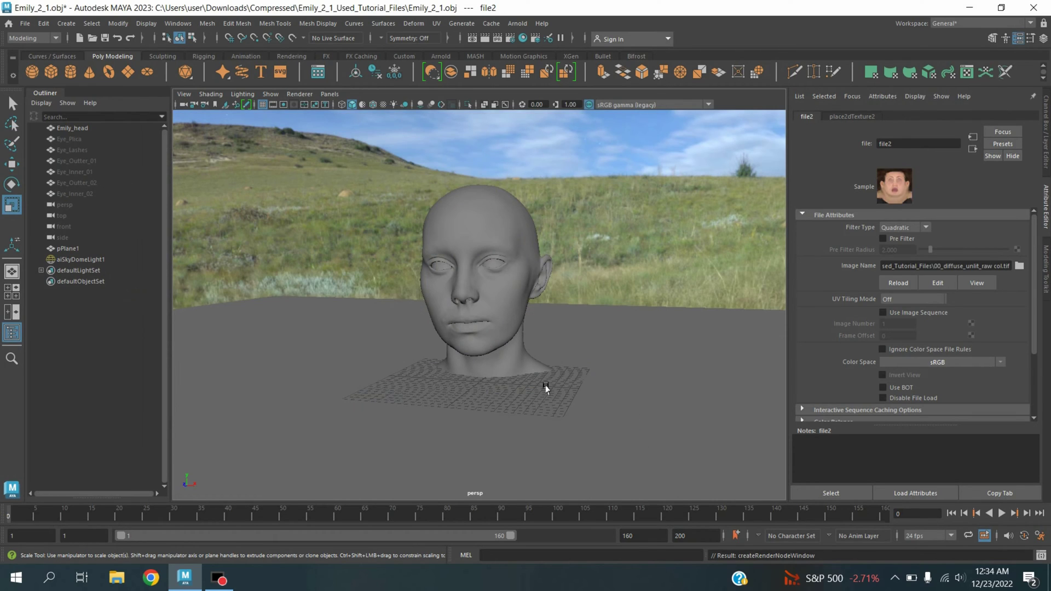
{"action": "left_click_drag", "start_coordinate": [553, 381], "coordinate": [598, 380], "text": "alt"}
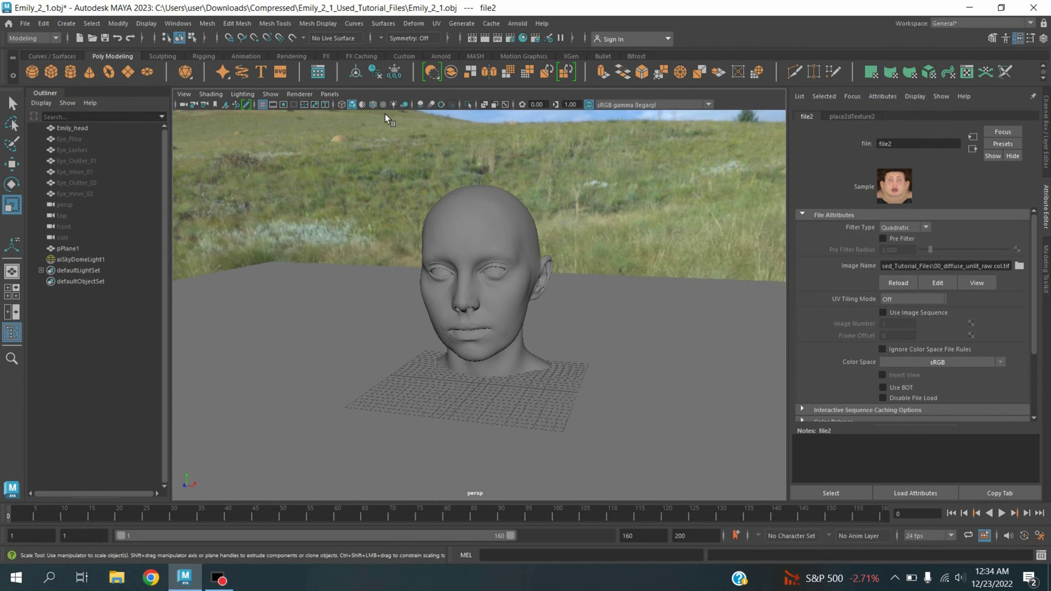
{"action": "key", "text": "6"}
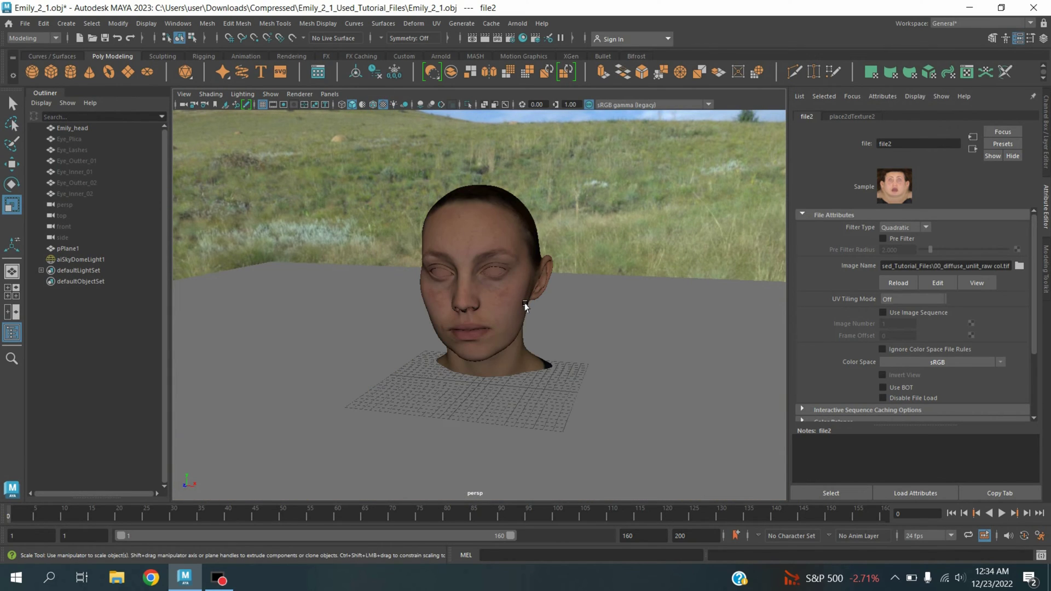
{"action": "mouse_move", "coordinate": [524, 310]}
{"action": "left_mouse_down", "text": "alt"}
{"action": "mouse_move", "coordinate": [526, 301]}
{"action": "mouse_move", "coordinate": [535, 324]}
{"action": "left_mouse_up", "text": "alt"}
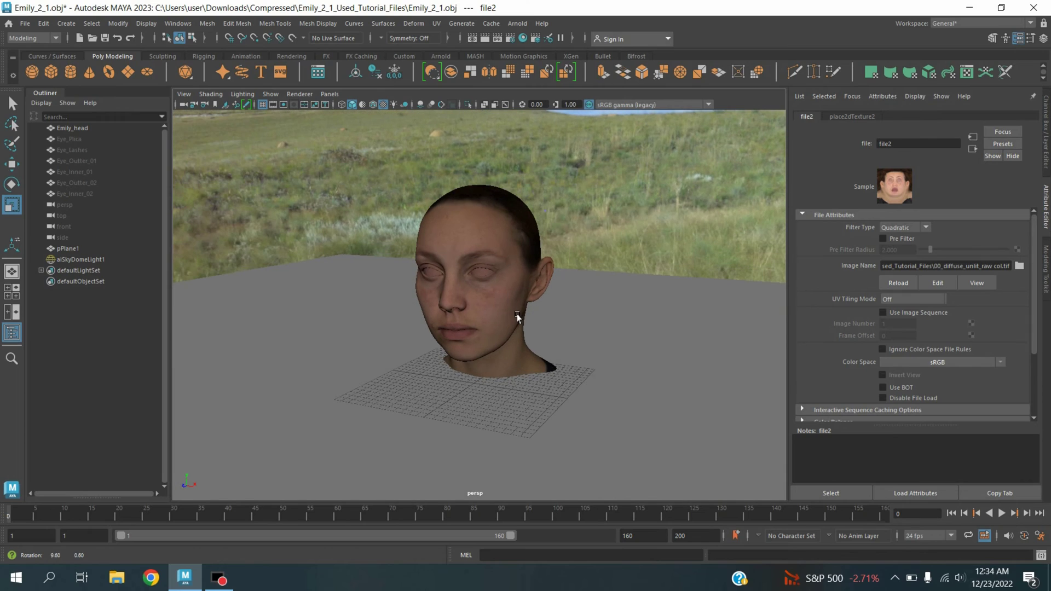
Step: Add a directional light to the scene and scale it up
{"action": "left_click", "coordinate": [67, 23]}
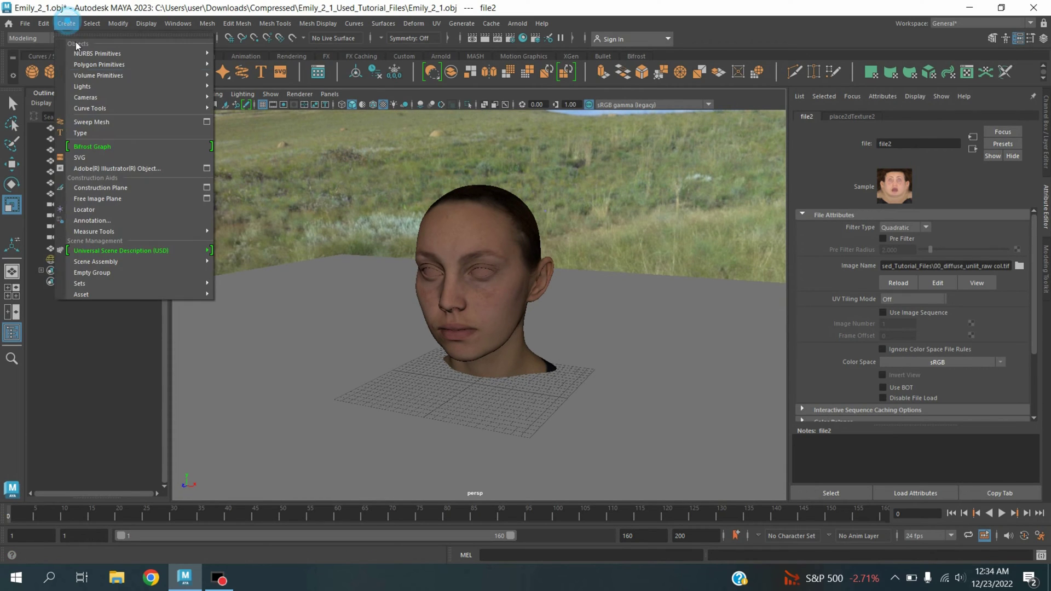
{"action": "mouse_move", "coordinate": [147, 86]}
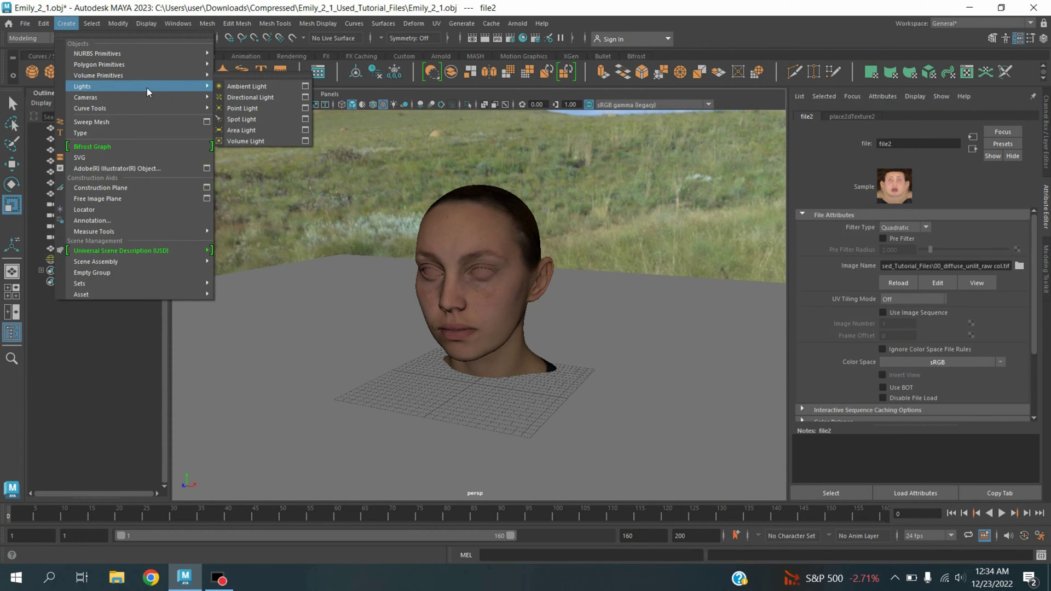
{"action": "left_click", "coordinate": [247, 102]}
{"action": "scroll", "coordinate": [421, 288], "scroll_direction": "down", "scroll_amount": 3}
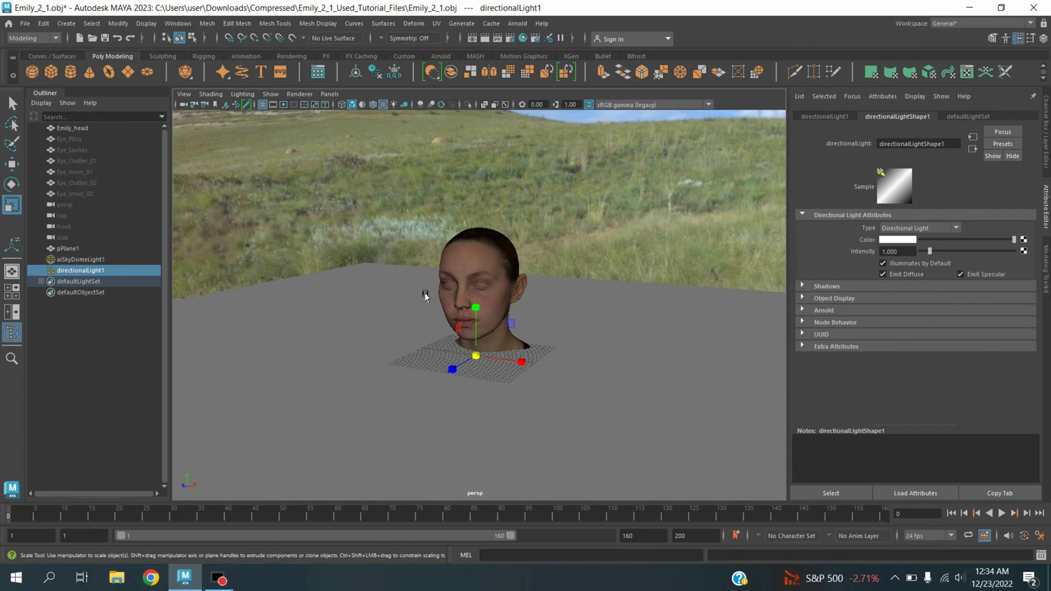
{"action": "left_click_drag", "start_coordinate": [486, 374], "coordinate": [547, 395]}
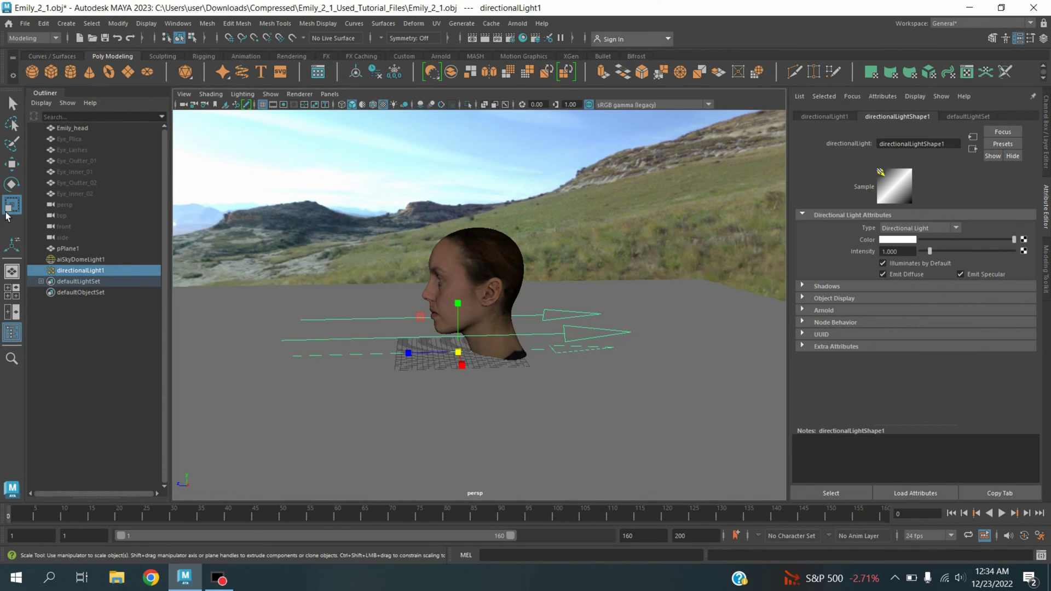
Step: Move the directional light high in front of the head and tilt it down about 24 degrees
{"action": "left_click", "coordinate": [12, 165]}
{"action": "left_click_drag", "start_coordinate": [408, 353], "coordinate": [175, 334]}
{"action": "left_click_drag", "start_coordinate": [228, 307], "coordinate": [222, 137]}
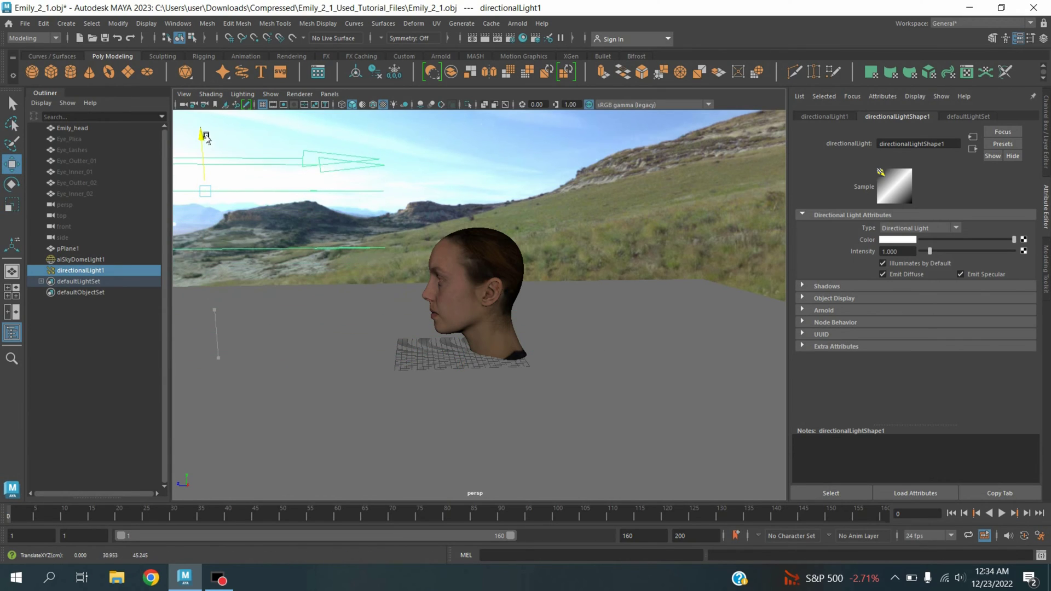
{"action": "left_click", "coordinate": [13, 184]}
{"action": "left_click_drag", "start_coordinate": [262, 198], "coordinate": [460, 384]}
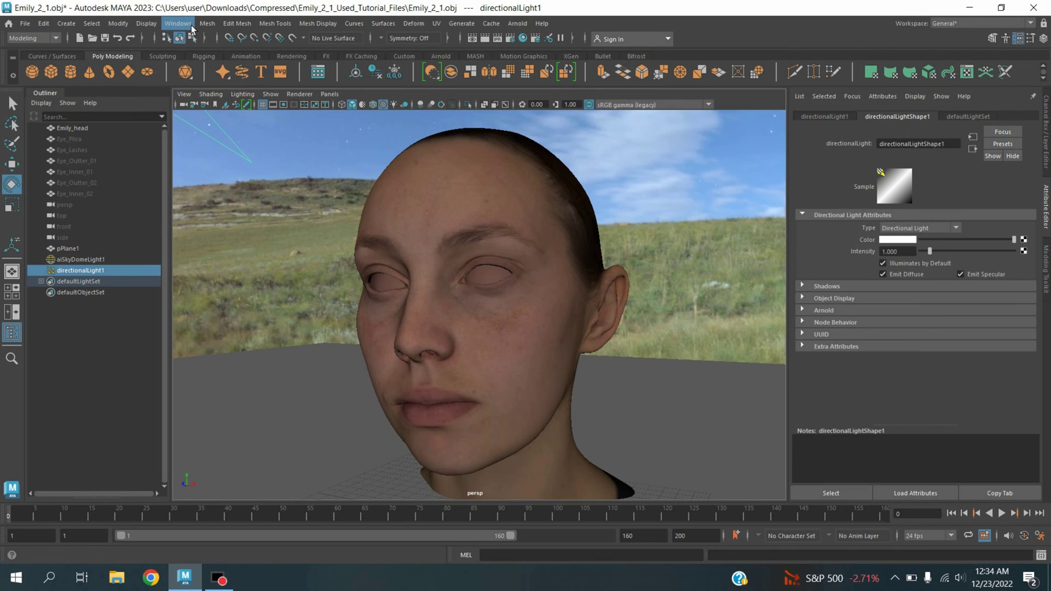
{"action": "left_click", "coordinate": [178, 23]}
Step: In Render Settings, switch rendering to Arnold Renderer with jpeg as the image format
{"action": "mouse_move", "coordinate": [235, 121]}
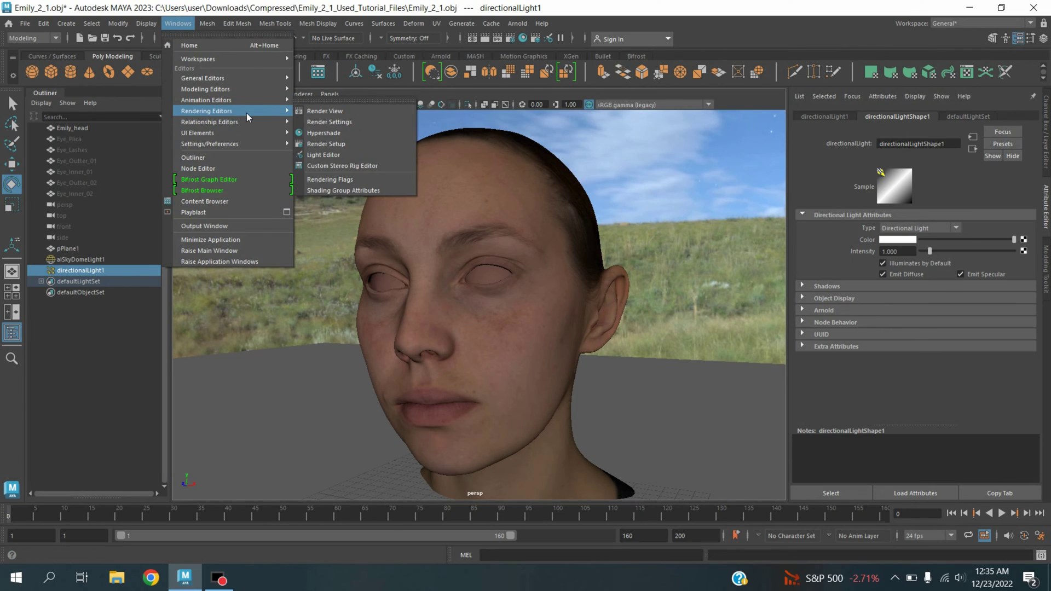
{"action": "left_click", "coordinate": [322, 123]}
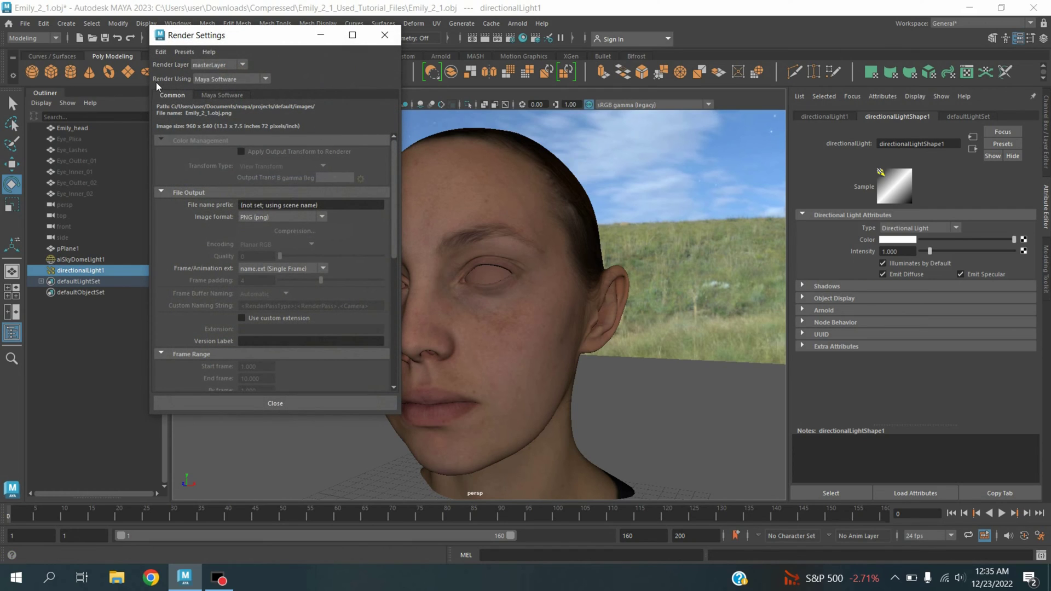
{"action": "left_click", "coordinate": [216, 79]}
{"action": "left_click", "coordinate": [241, 112]}
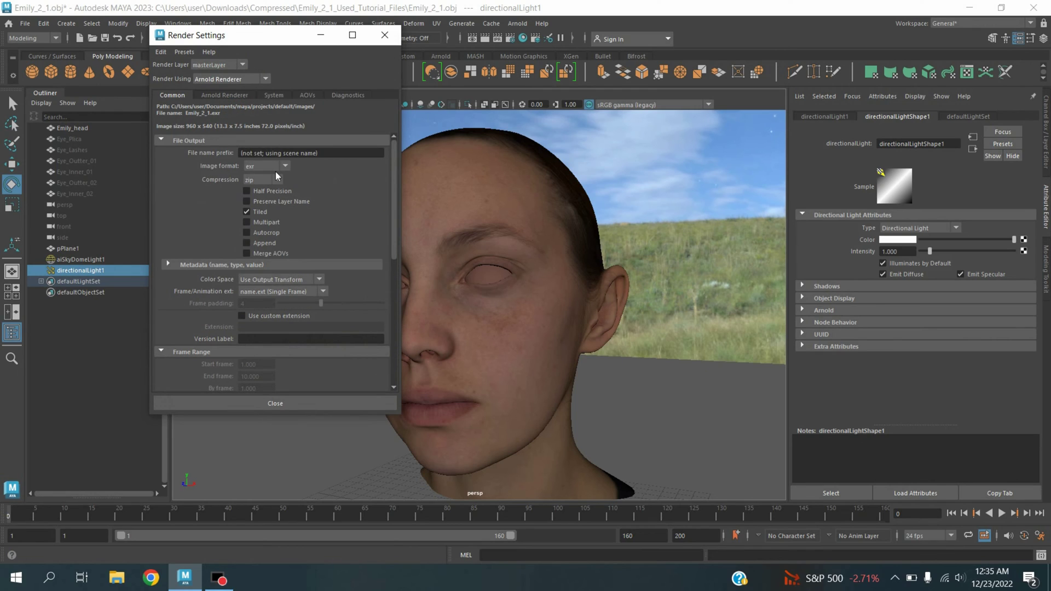
{"action": "left_click", "coordinate": [270, 165]}
{"action": "left_click", "coordinate": [270, 177]}
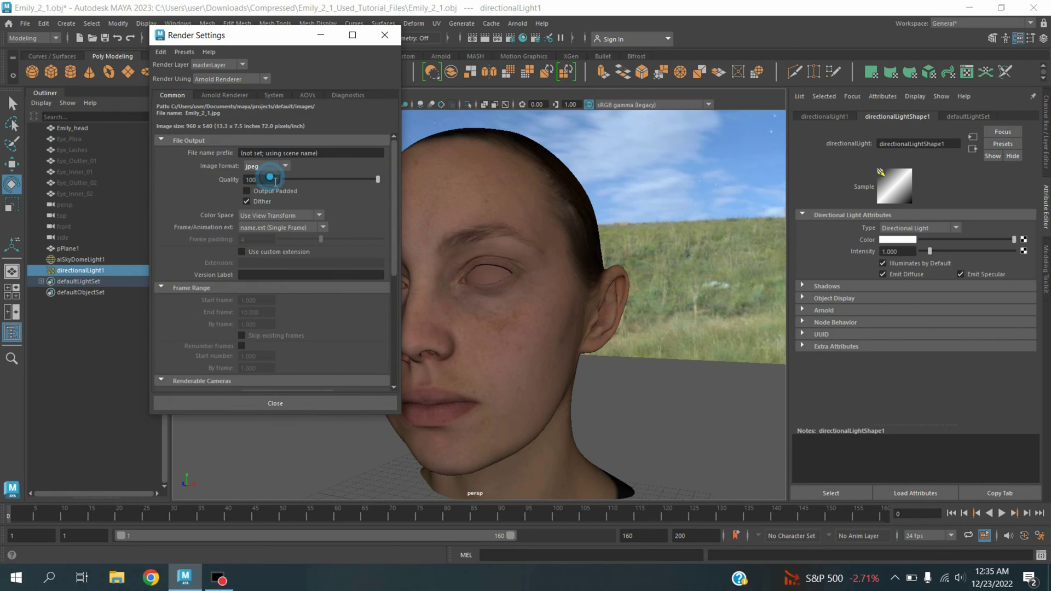
Step: Apply the HD_1080 image size preset at 300 pixels per inch, then close Render Settings
{"action": "scroll", "coordinate": [222, 272], "scroll_direction": "down", "scroll_amount": 6}
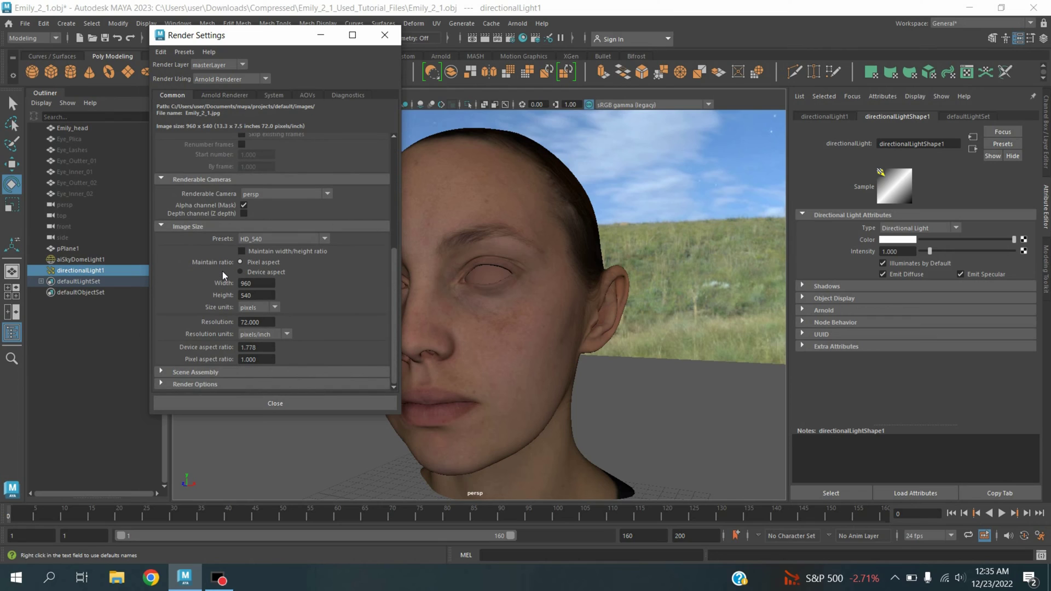
{"action": "left_click", "coordinate": [278, 238]}
{"action": "scroll", "coordinate": [275, 335], "scroll_direction": "down", "scroll_amount": 2}
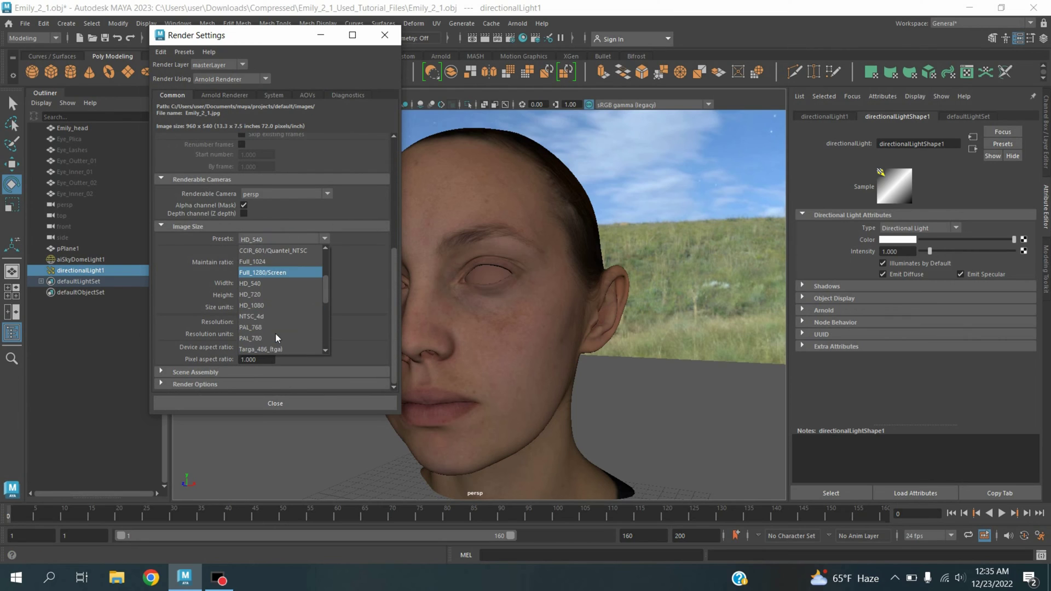
{"action": "left_click", "coordinate": [263, 305]}
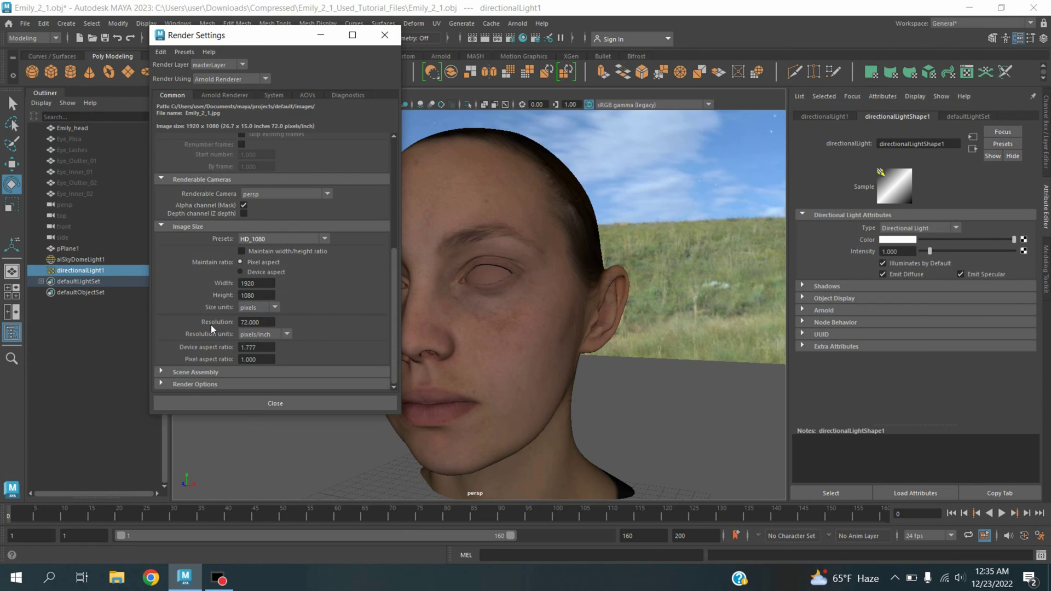
{"action": "double_click", "coordinate": [267, 323]}
{"action": "type", "text": "300"}
{"action": "key", "text": "Return"}
{"action": "left_click", "coordinate": [385, 43]}
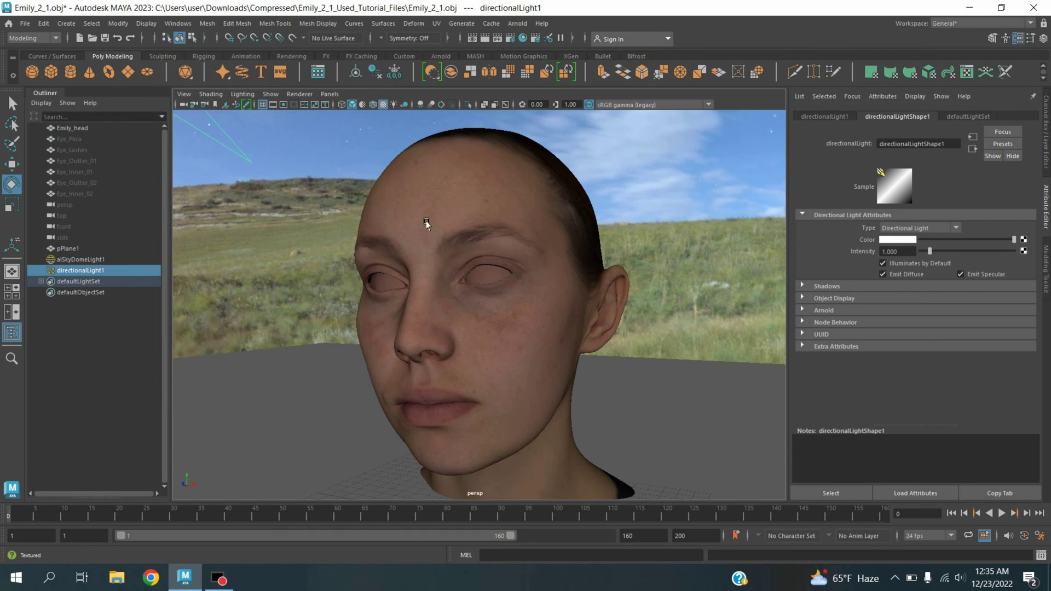
Step: Render the textured head in Arnold RenderView at 1920x1080 and zoom the view out
{"action": "left_click", "coordinate": [518, 24]}
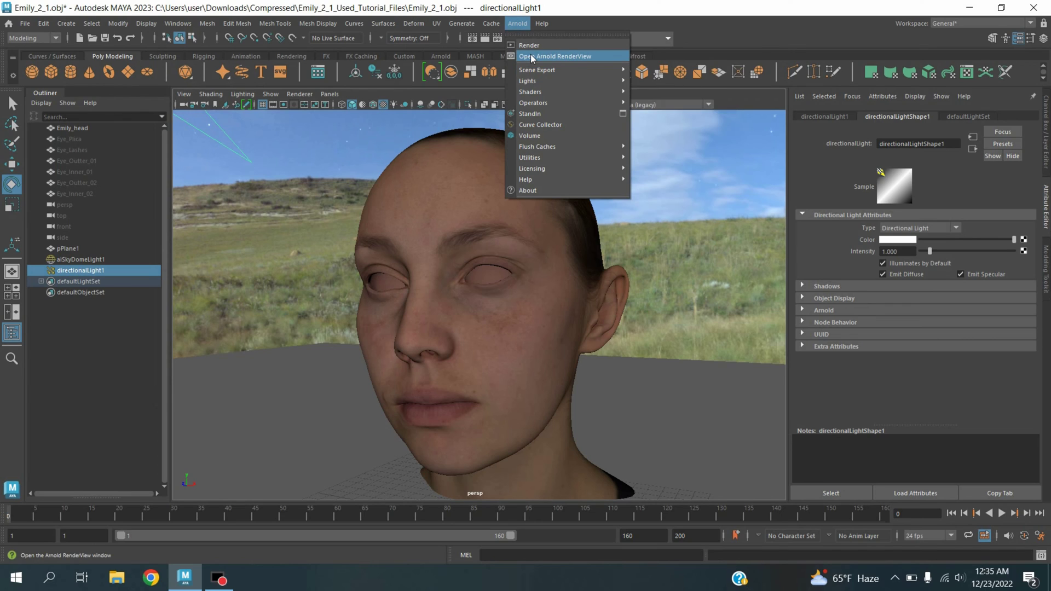
{"action": "left_click", "coordinate": [553, 57]}
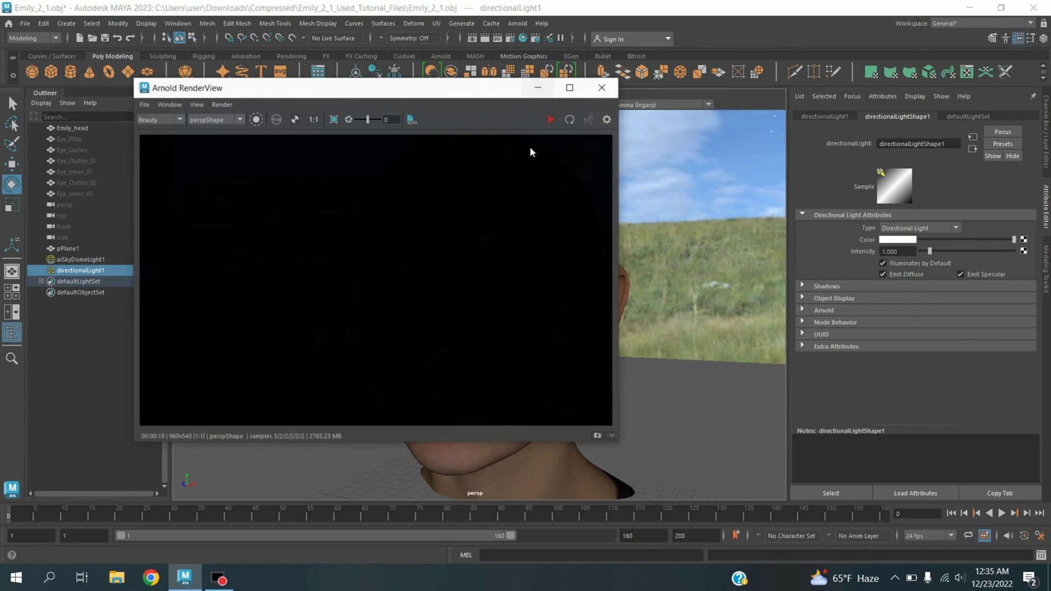
{"action": "left_click", "coordinate": [569, 120]}
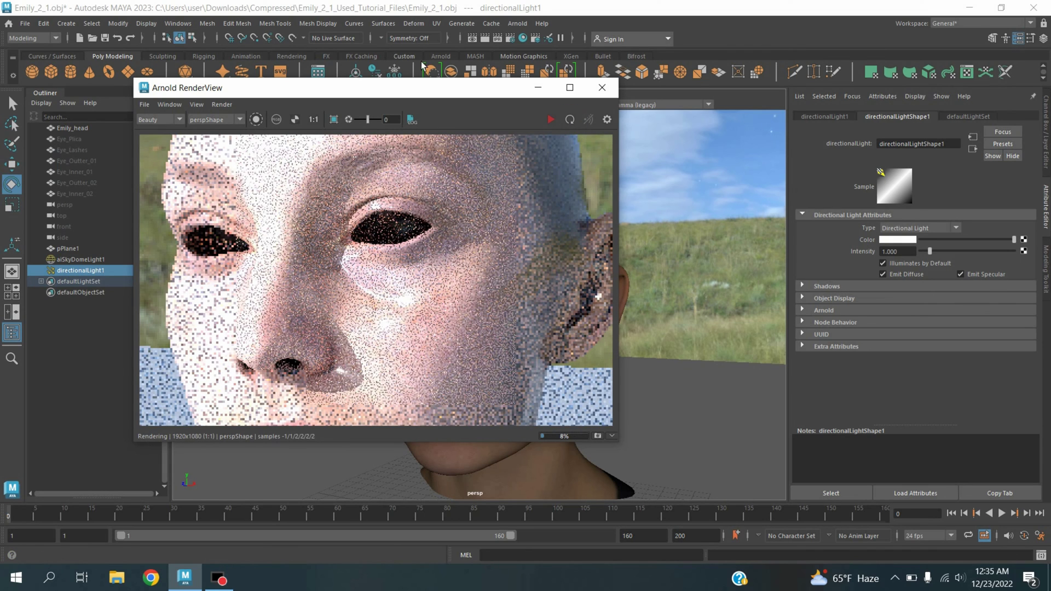
{"action": "scroll", "coordinate": [385, 247], "scroll_direction": "down", "scroll_amount": 5}
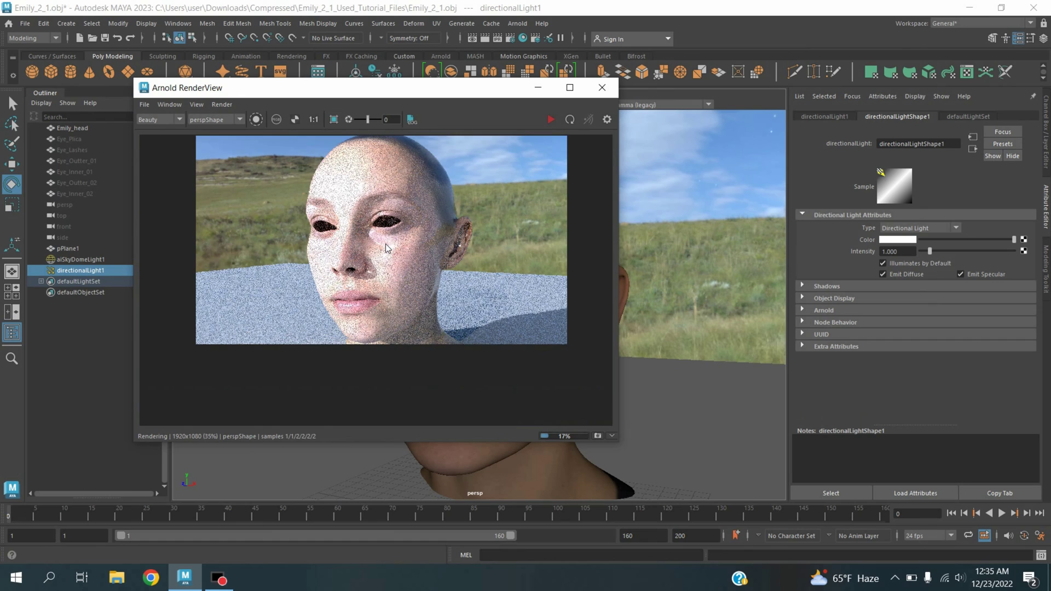